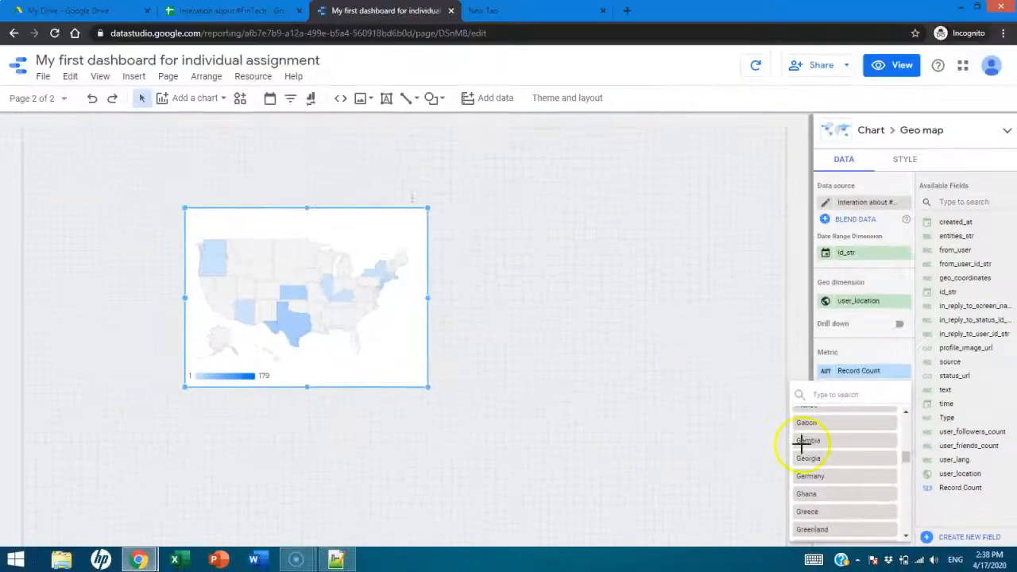
- Set the geo map's zoom area to Oman
click(656, 466)
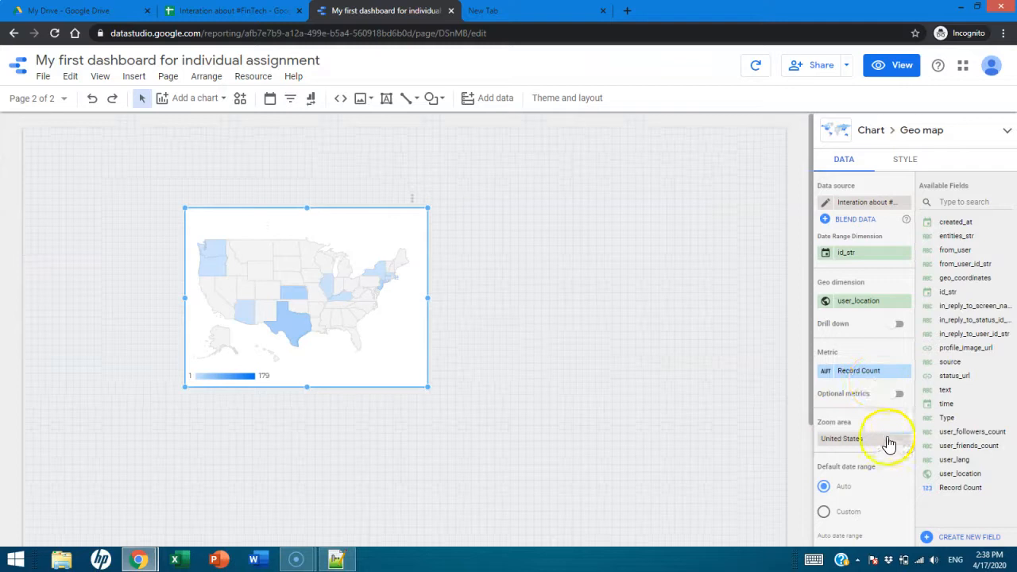
click(845, 443)
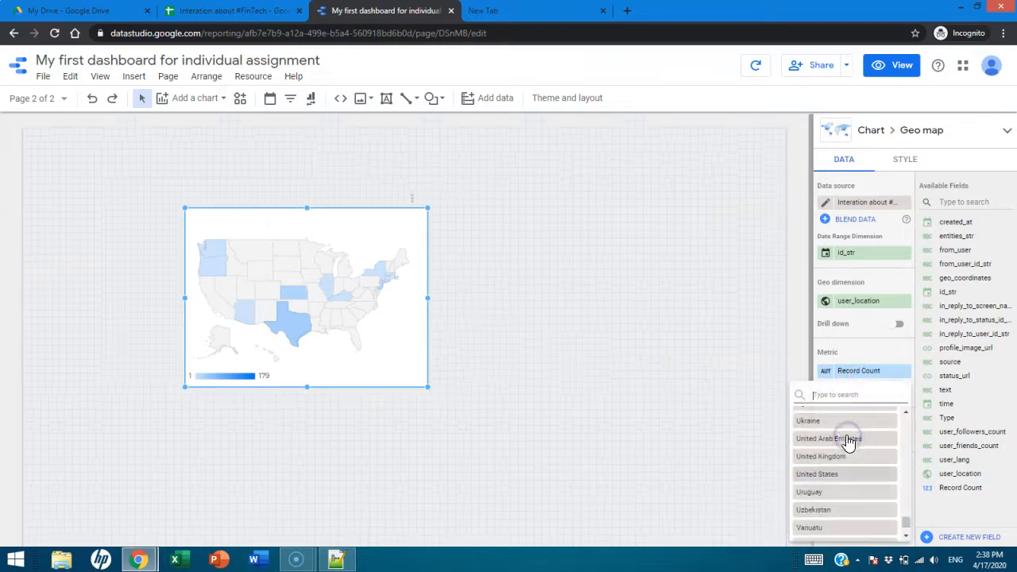
text(Oman)
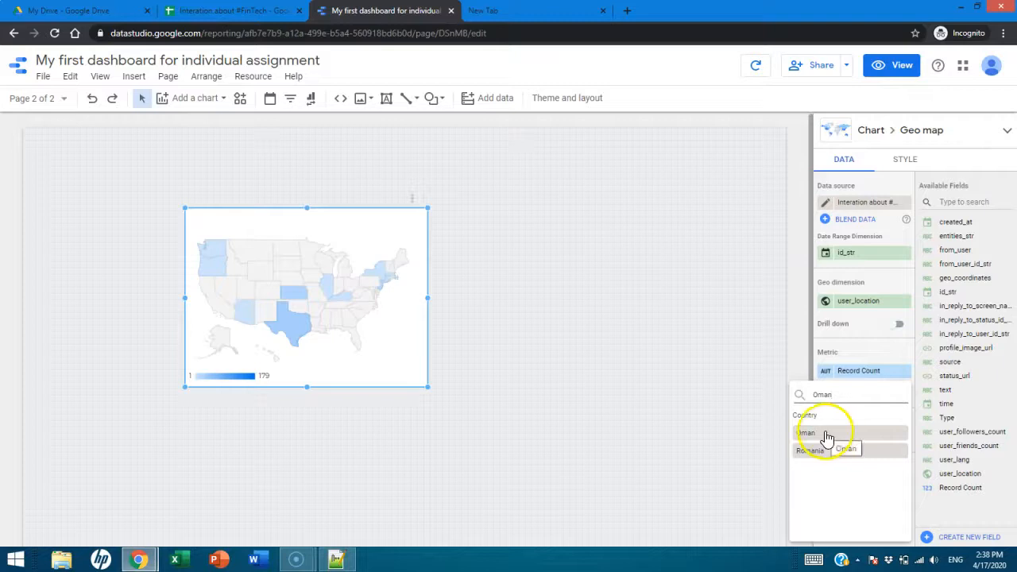
click(832, 437)
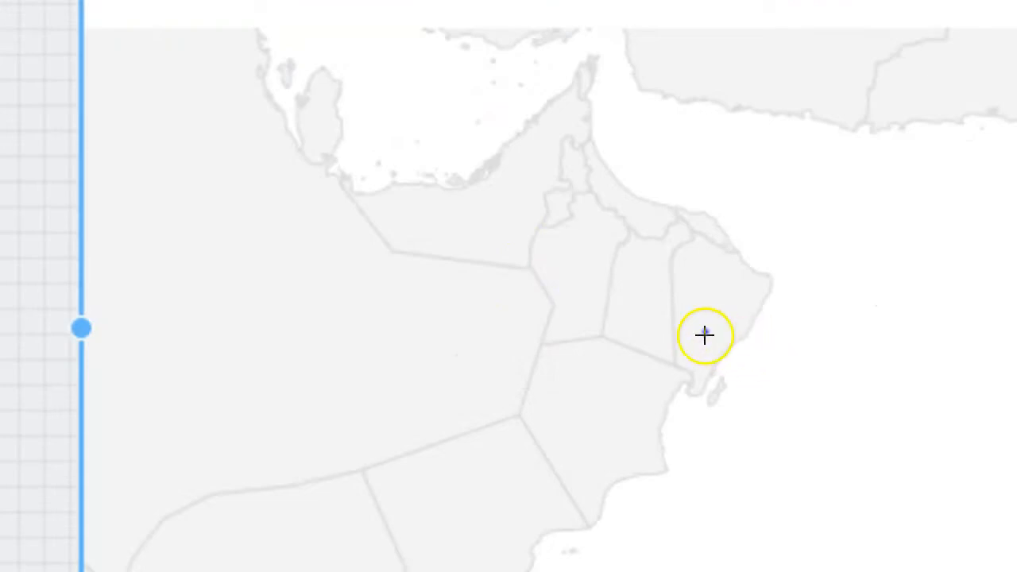
click(706, 332)
key(Escape)
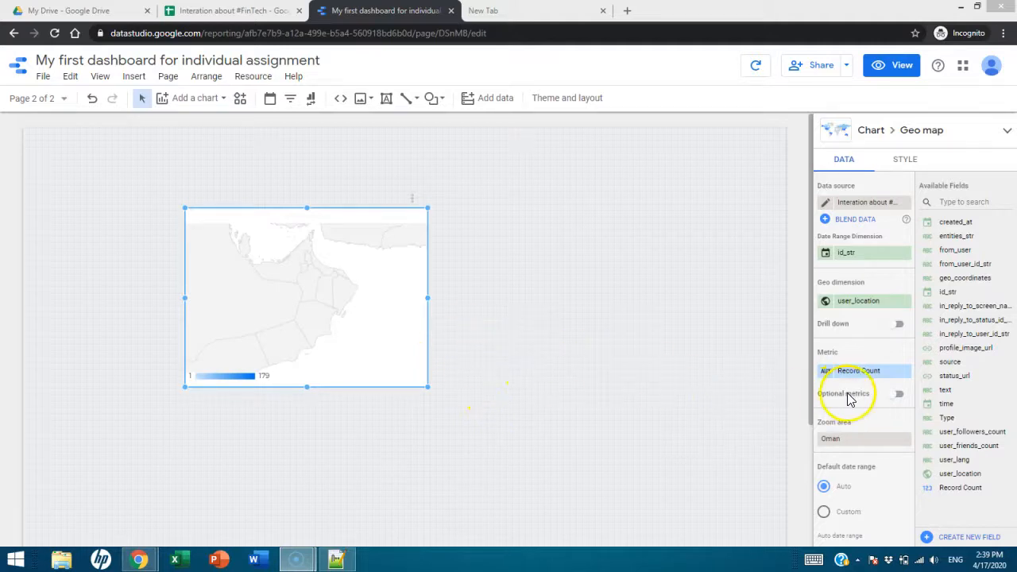
- Browse the full list of countries available as the geo map's zoom area, from Afghanistan to Zimbabwe
click(844, 441)
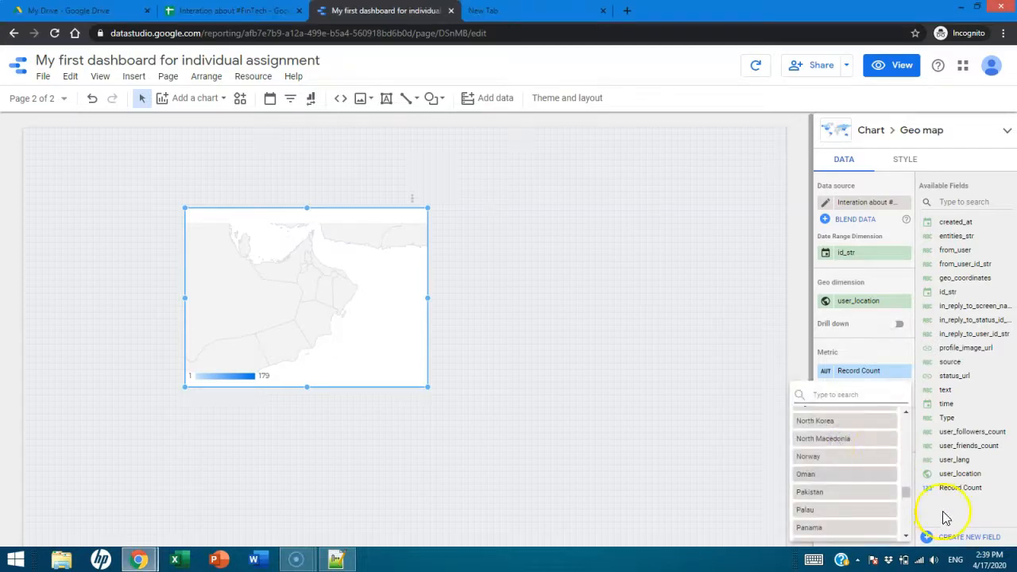
drag(907, 499, 901, 411)
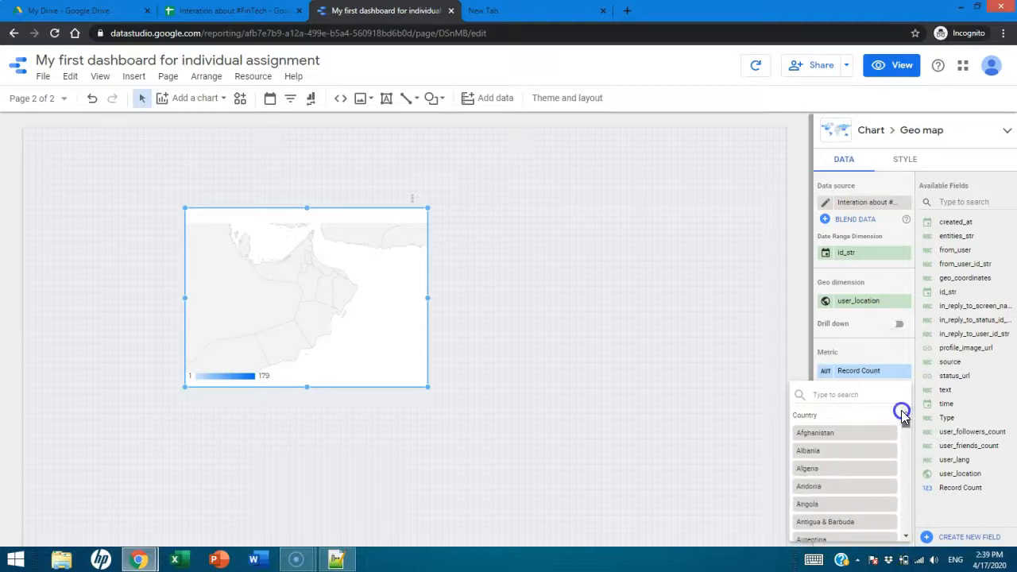
scroll(814, 469, down, 2)
scroll(880, 455, down, 6)
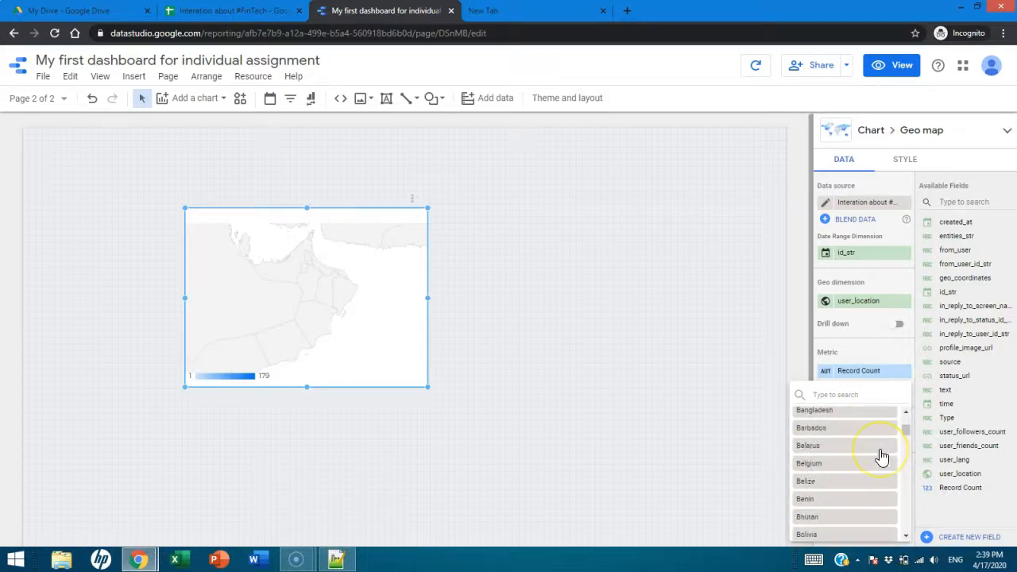
scroll(880, 457, down, 3)
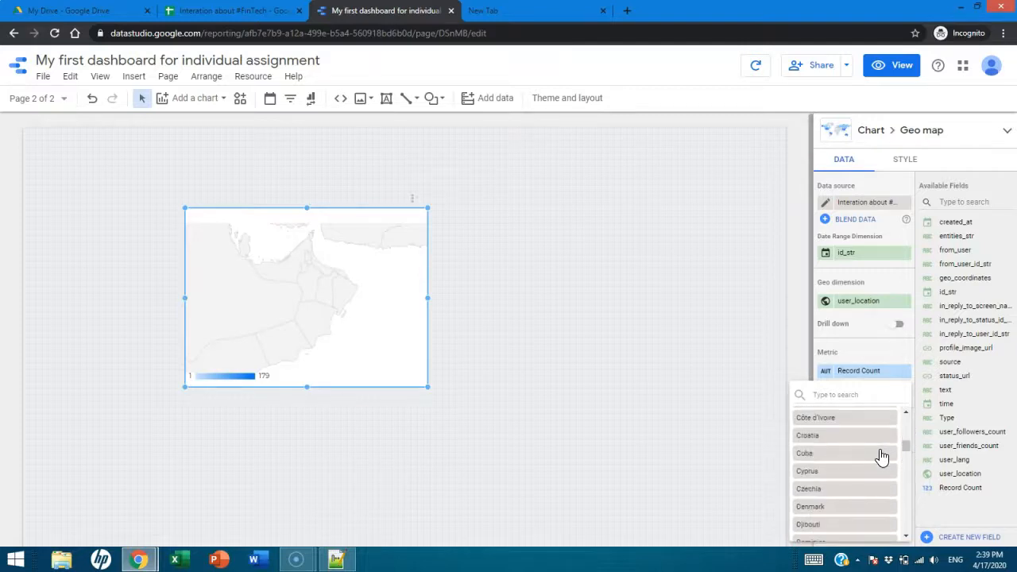
scroll(880, 456, down, 6)
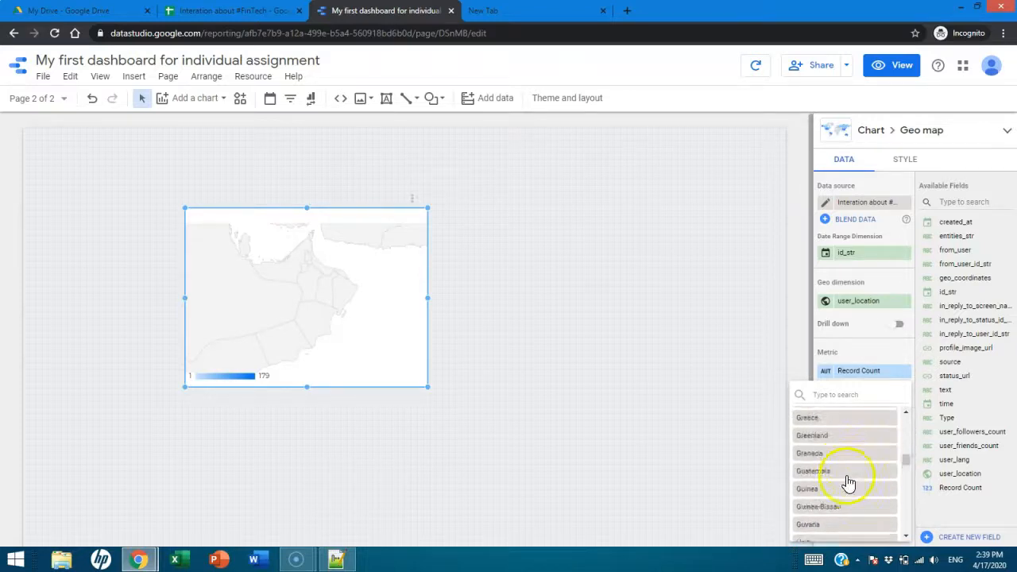
scroll(848, 480, down, 3)
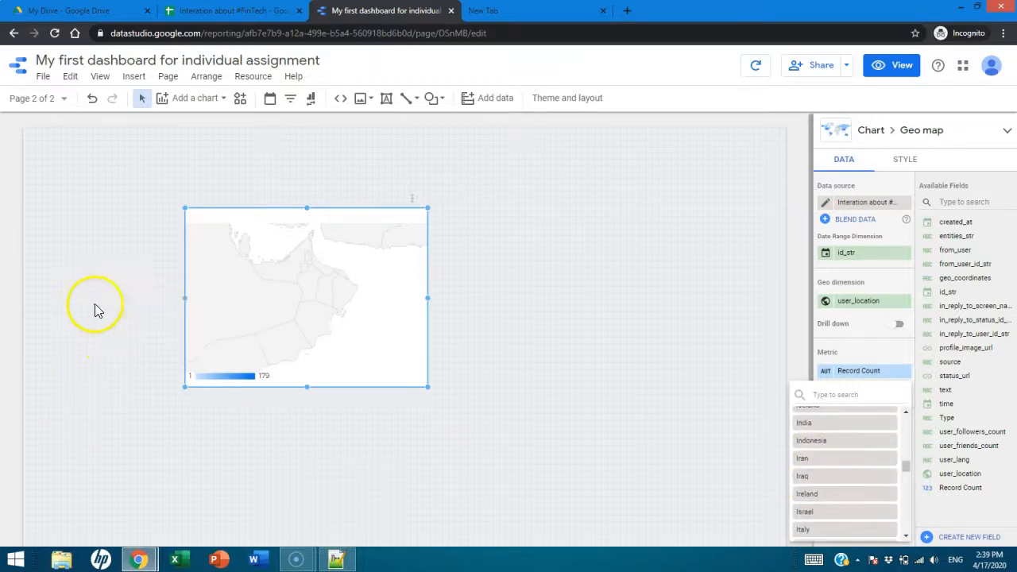
scroll(858, 495, down, 3)
scroll(859, 496, down, 3)
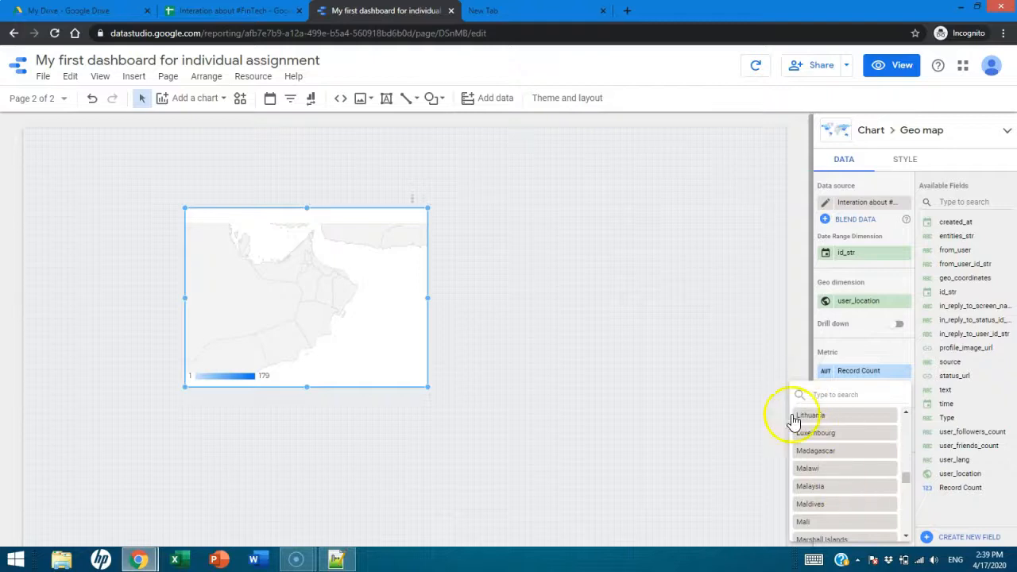
drag(906, 482, 907, 536)
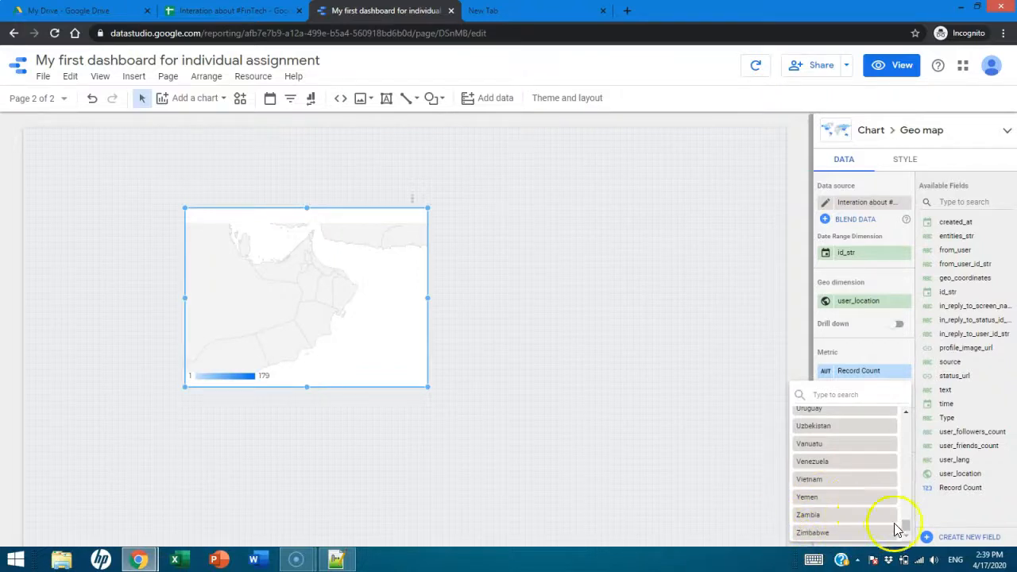
drag(908, 528, 911, 495)
- Search the zoom areas for "wor", clear the search and close the list without choosing an area
click(842, 396)
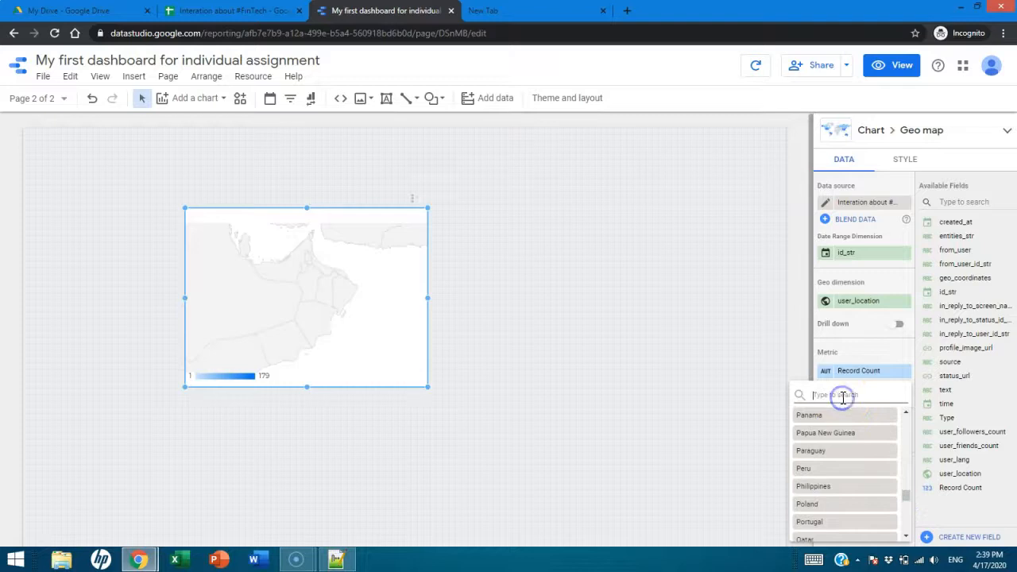
text(worl)
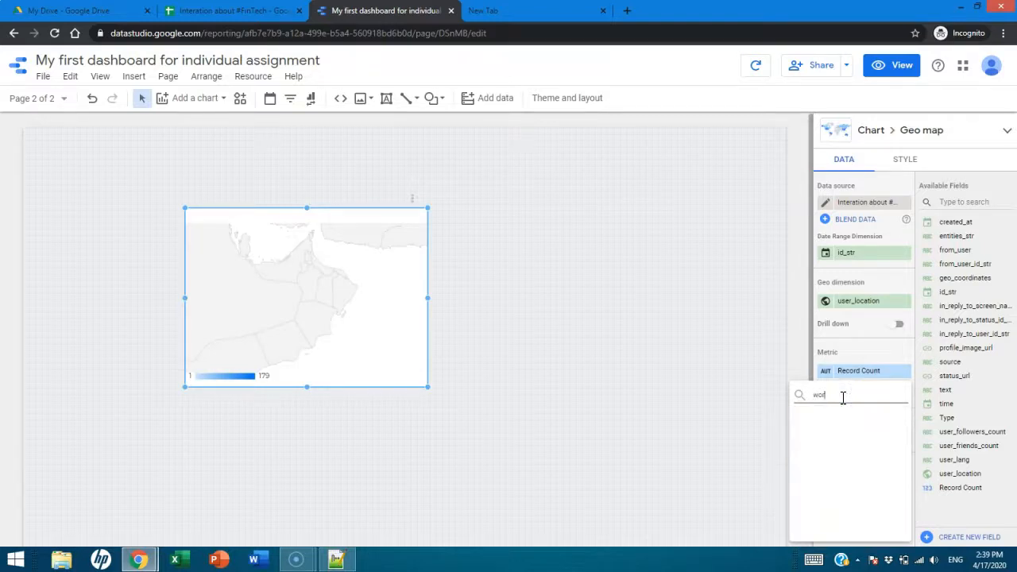
key(BackSpace)
key(BackSpace)
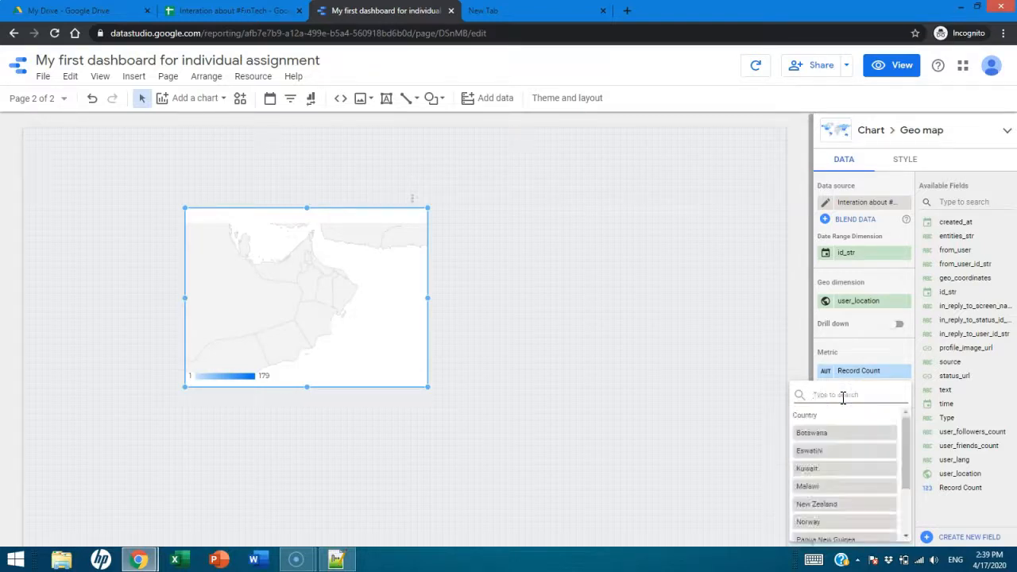
click(635, 280)
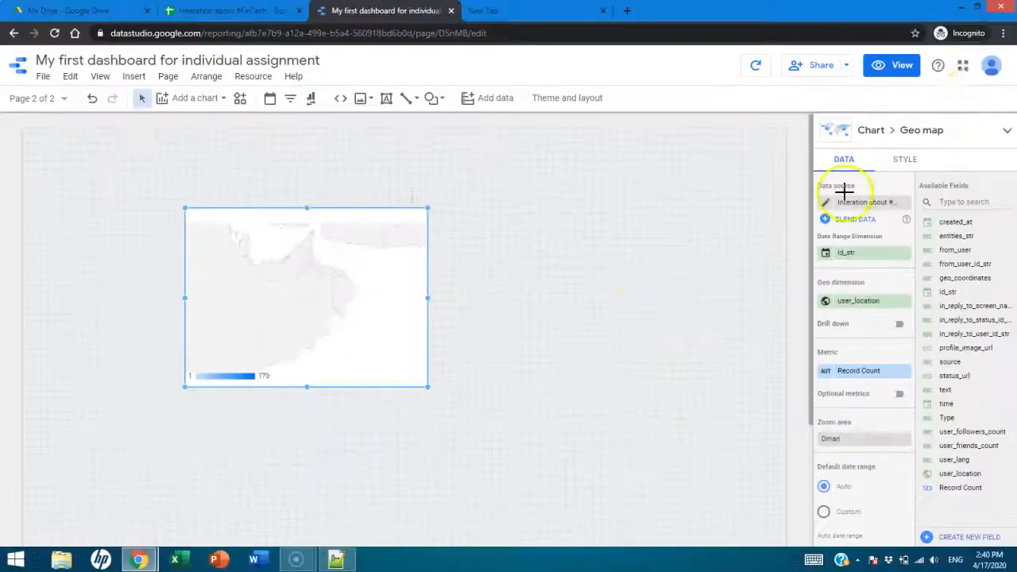
- Edit the chart's data source to change the user_location field's geo type to Country, and finish editing the source
click(827, 204)
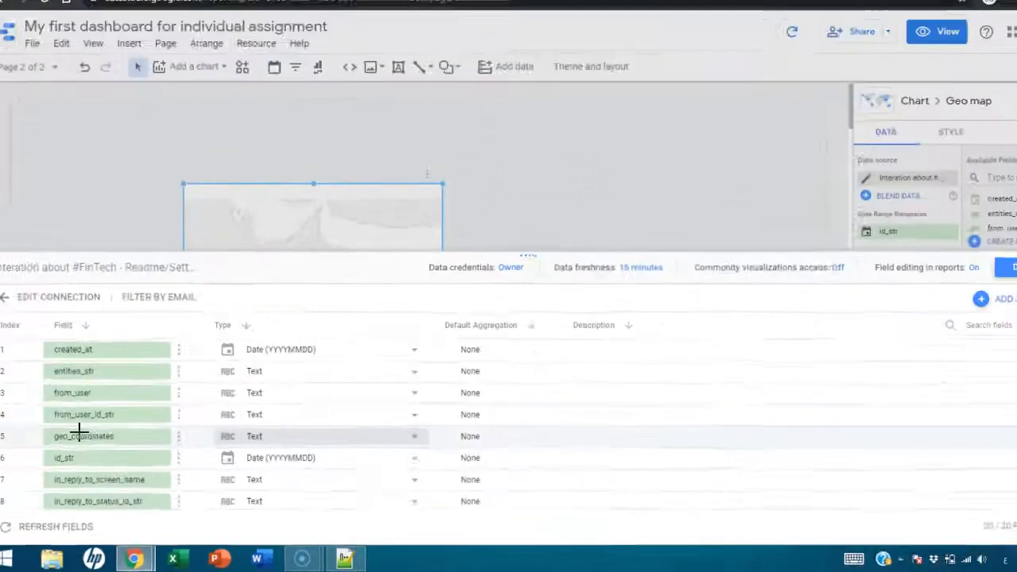
scroll(89, 443, down, 3)
scroll(116, 456, down, 3)
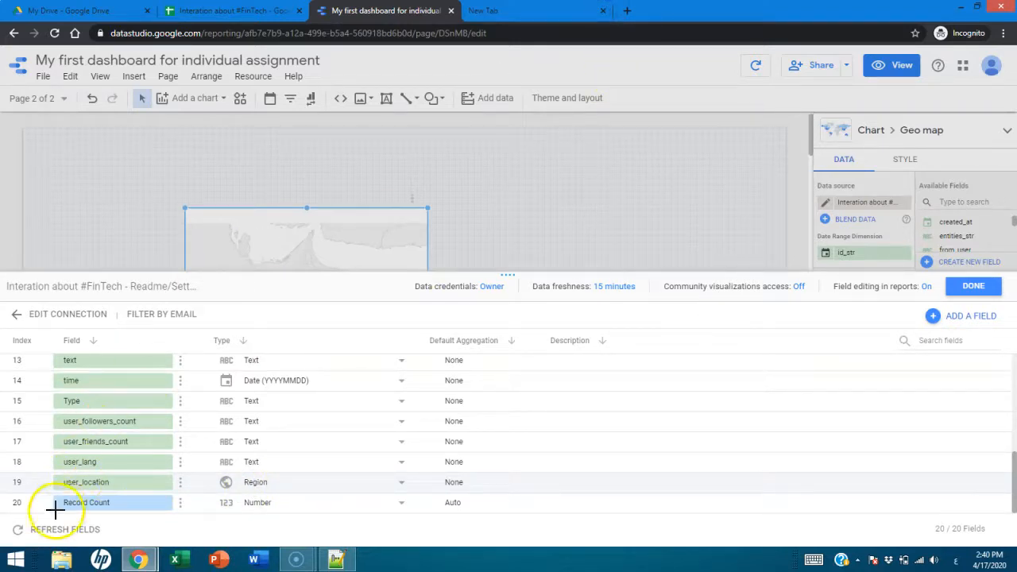
click(257, 485)
mouse_move(256, 487)
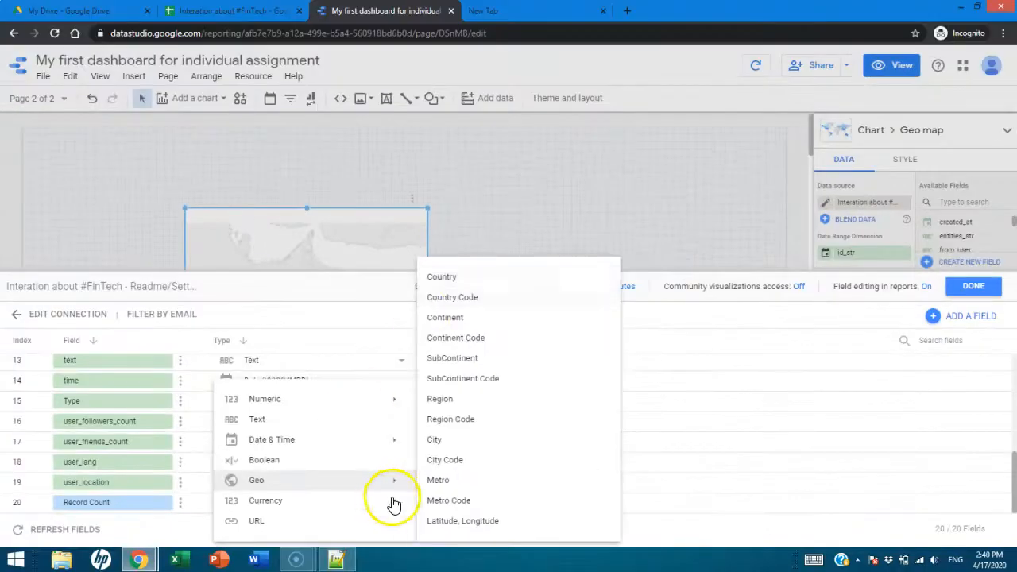
mouse_move(393, 500)
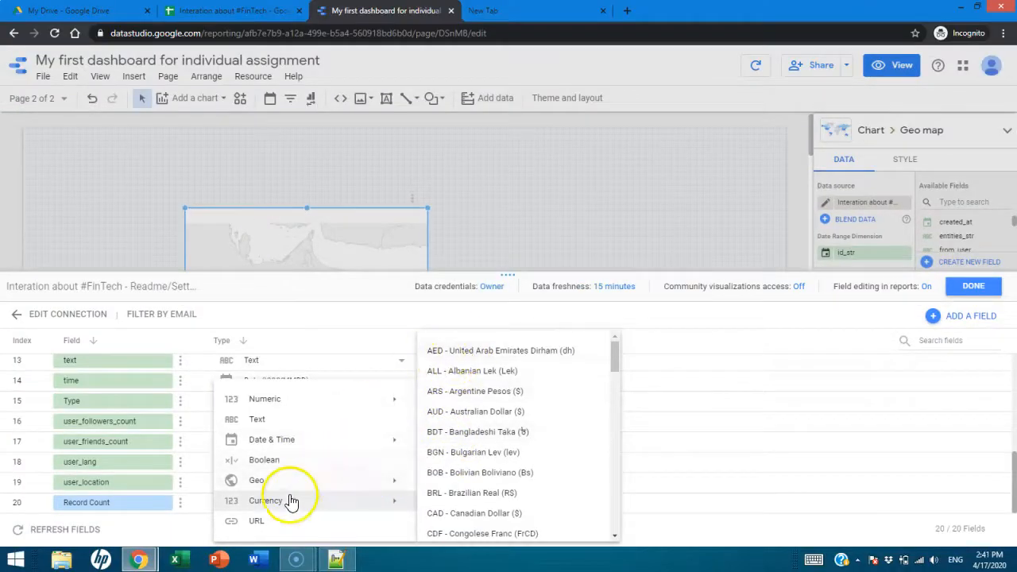
mouse_move(277, 482)
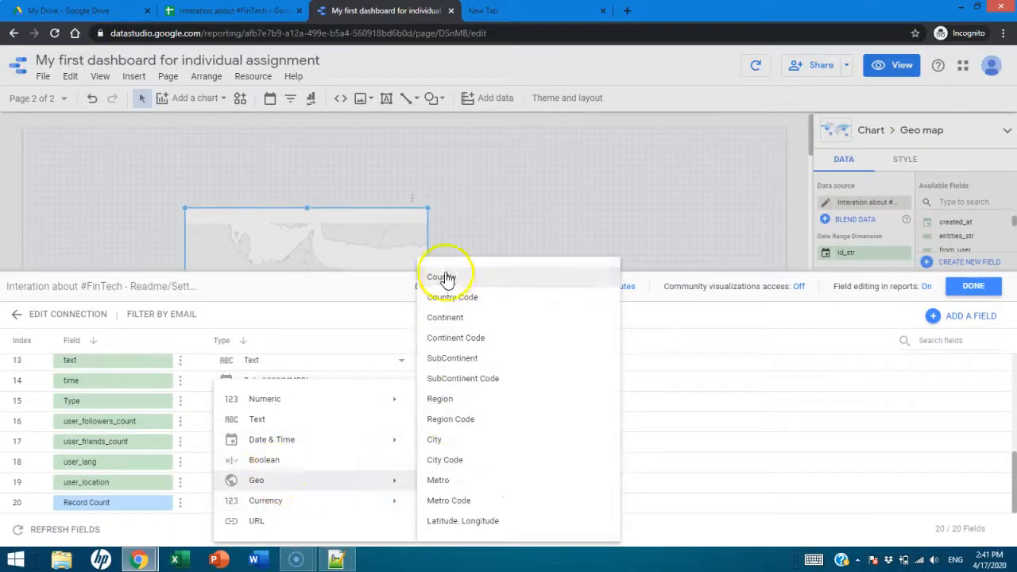
click(445, 274)
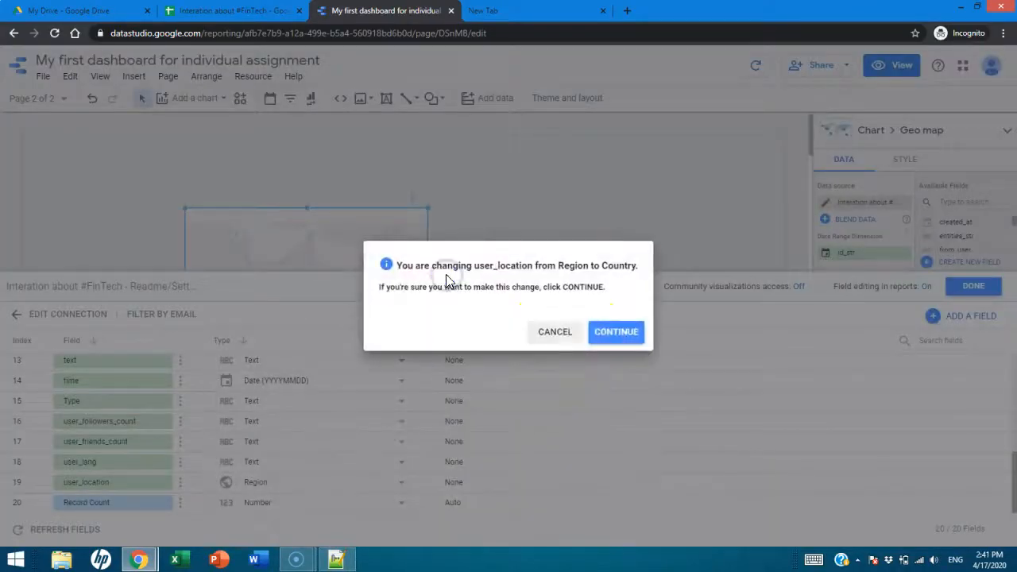
click(617, 336)
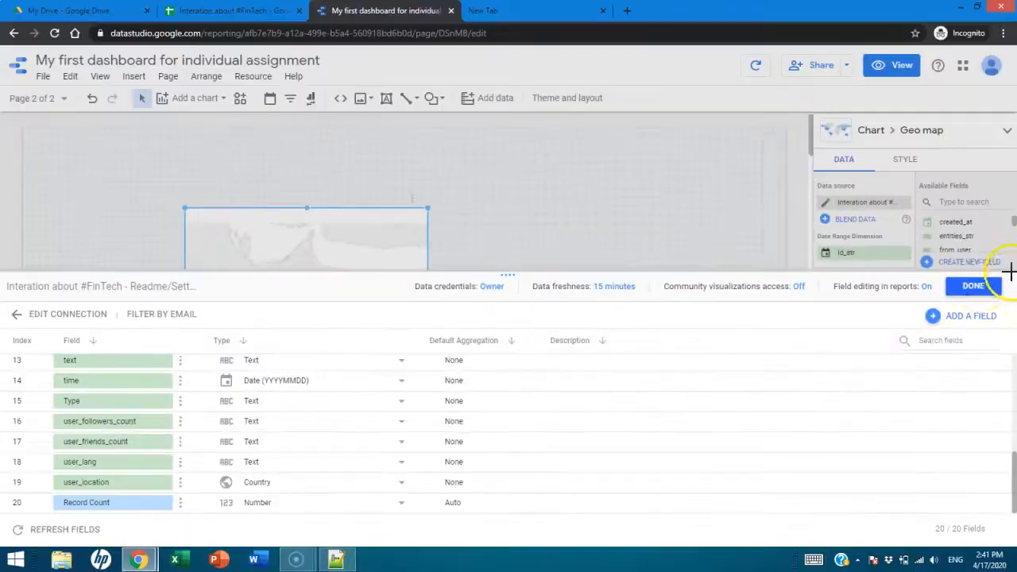
click(941, 282)
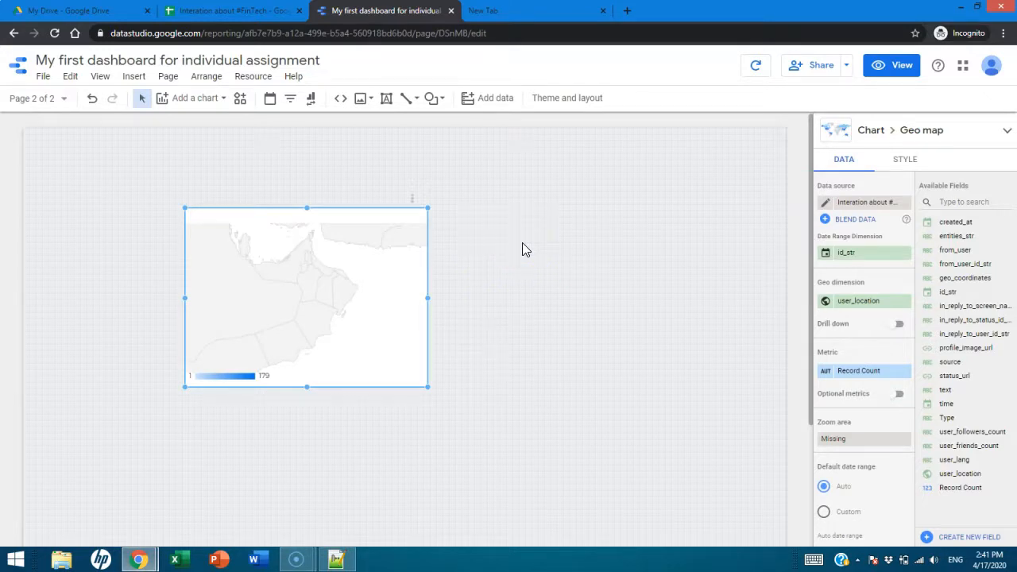
- Switch to the Interation about #FinTech spreadsheet and replace the user_location values in Q2 and Q3 of the Archive sheet with Oman
click(201, 12)
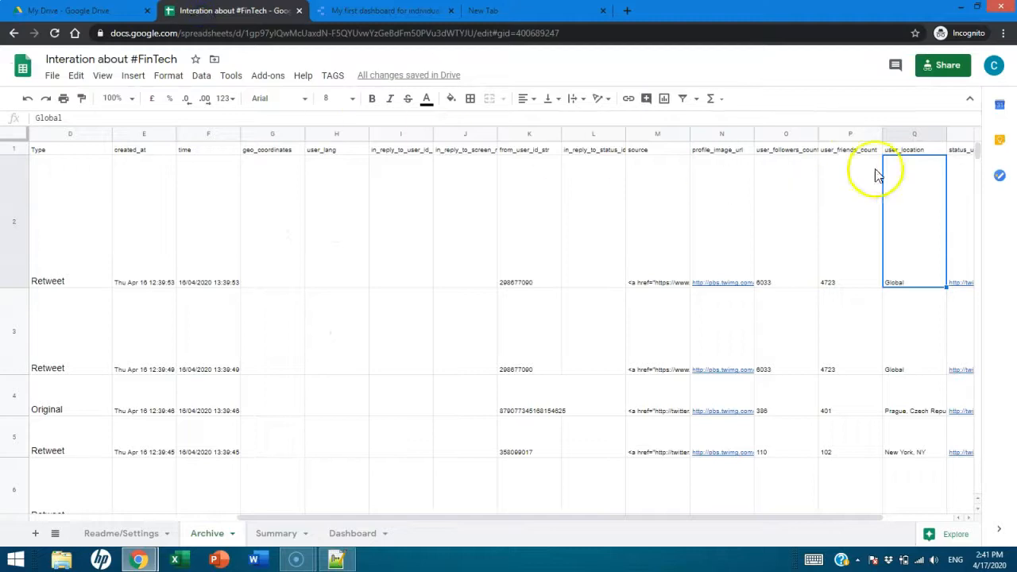
click(907, 313)
click(898, 234)
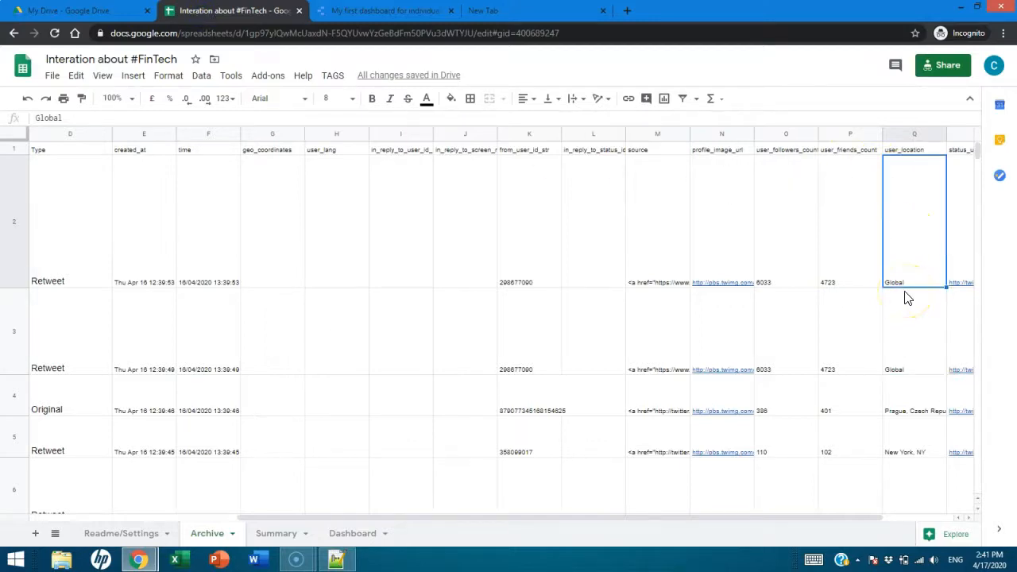
text(Oman)
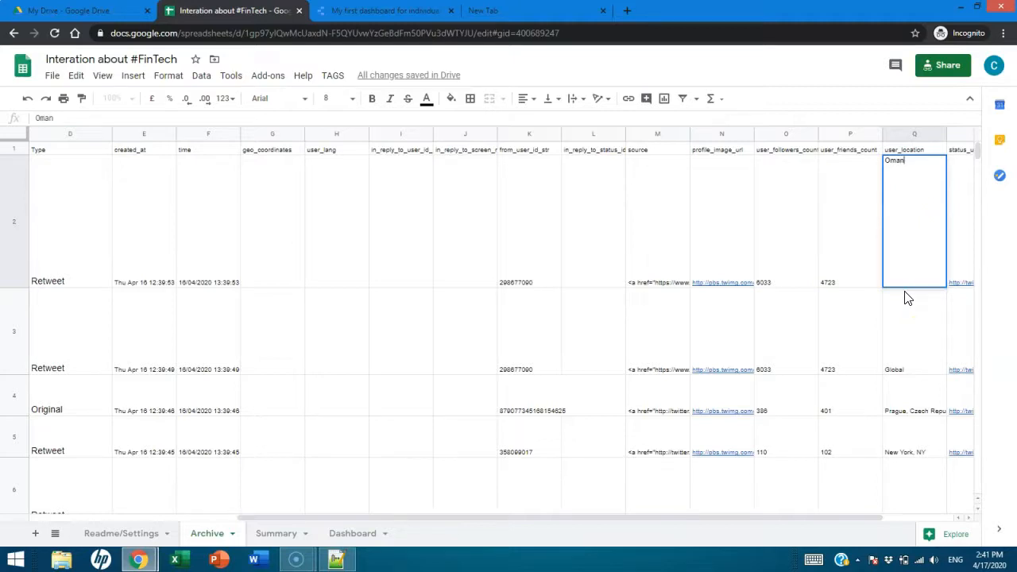
click(907, 298)
text(Oman)
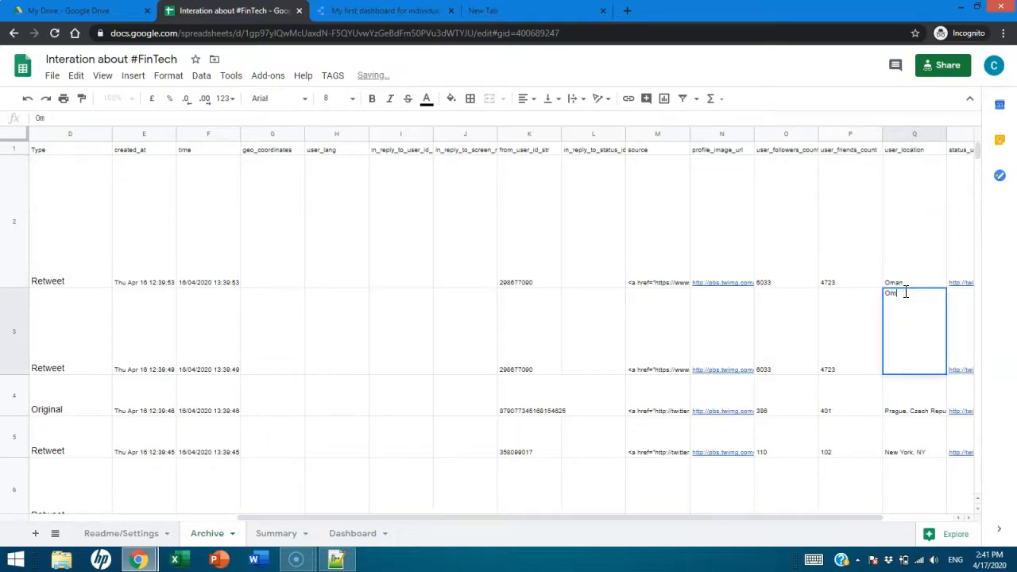
key(Return)
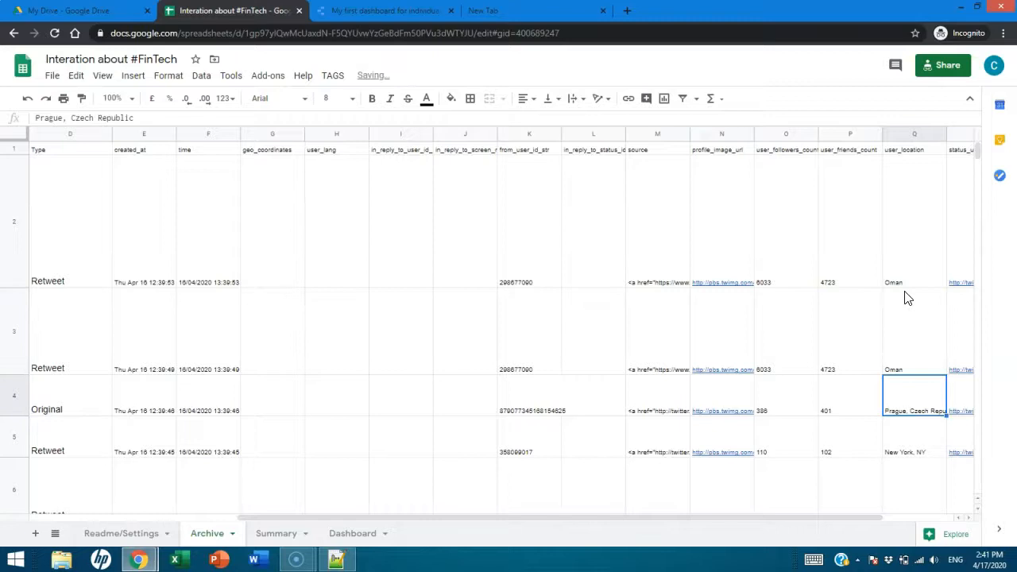
- Enter UAE in Q8 and Bahrain in Q9 of the user_location column on the Archive sheet
scroll(908, 298, down, 2)
click(908, 379)
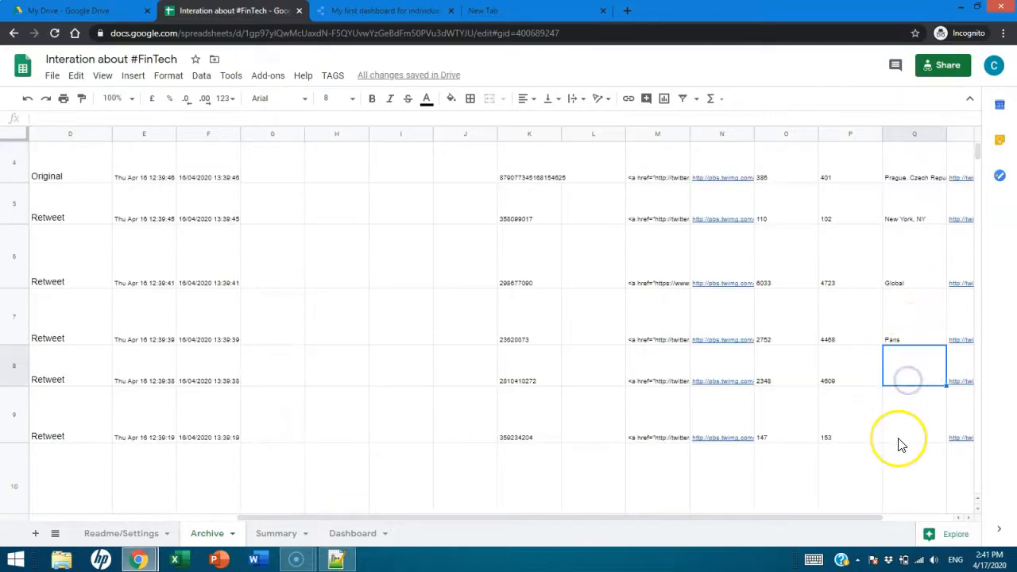
text(UAE)
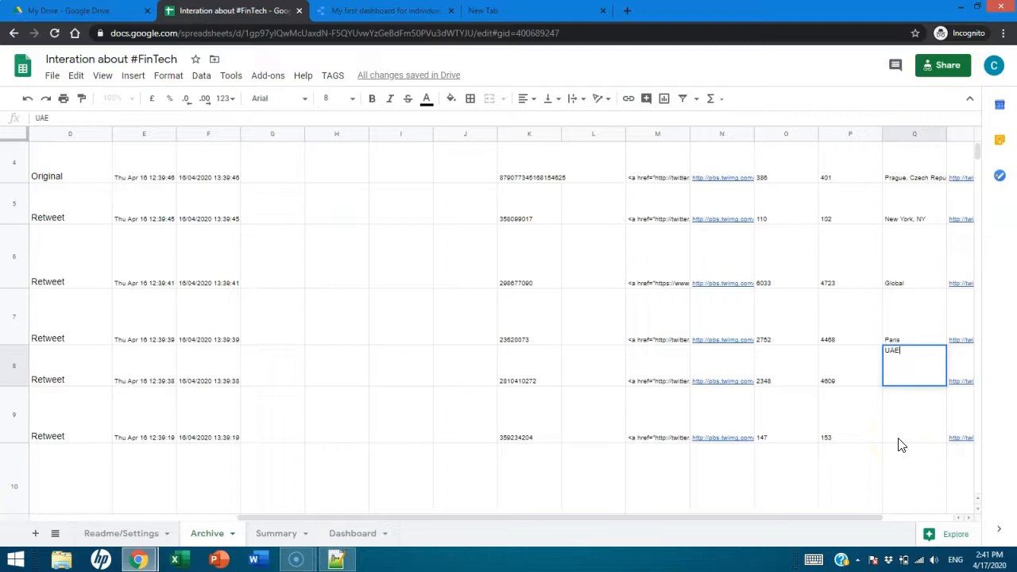
key(Return)
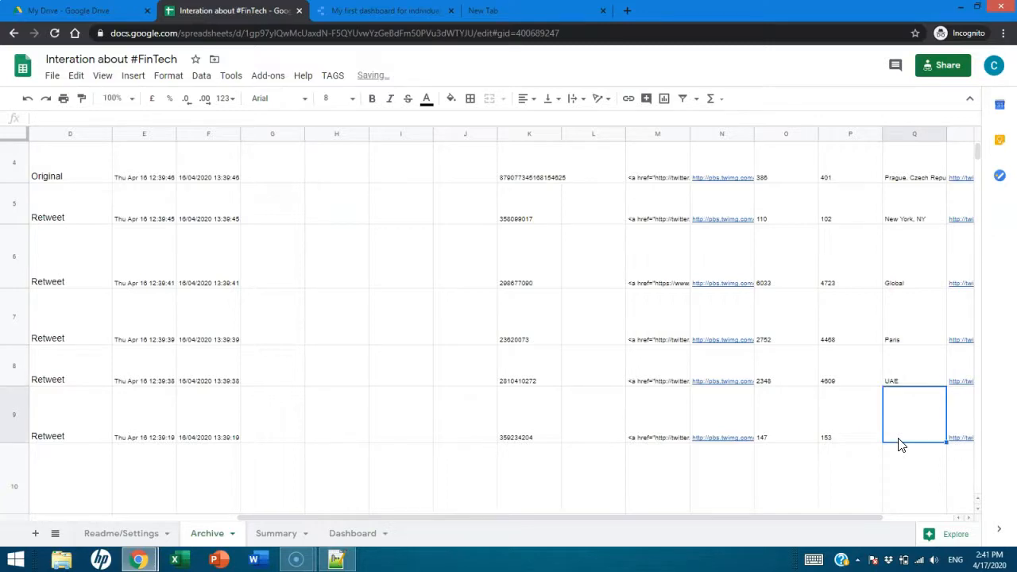
text(Bah)
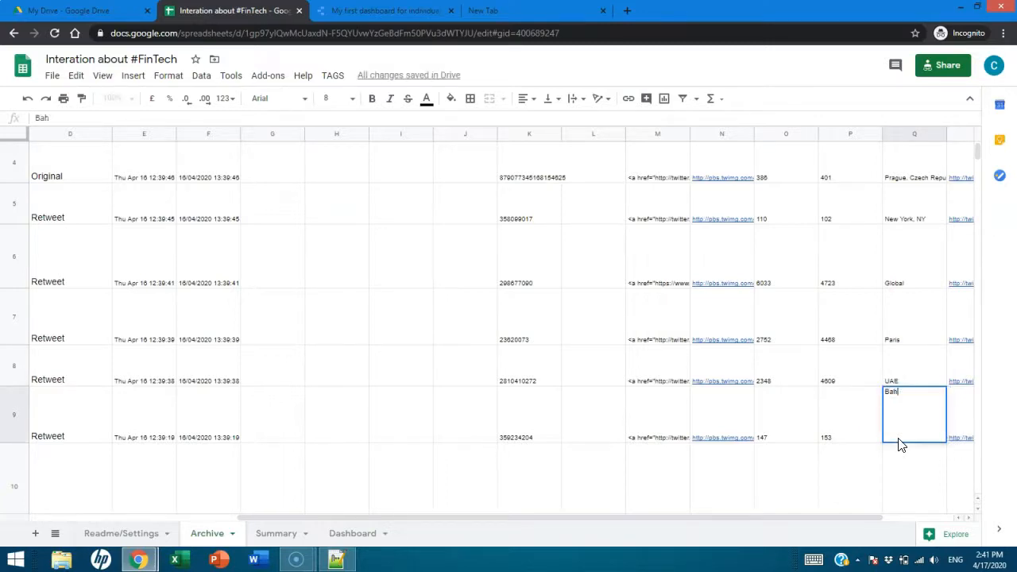
text(rain)
key(Return)
- Enter France as the user_location in cell Q10
text(O)
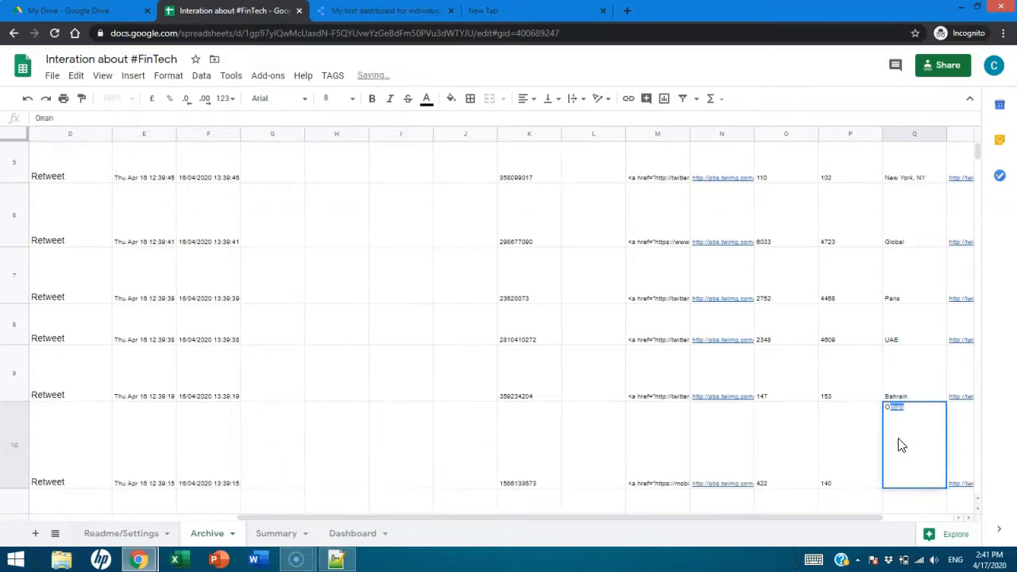
click(851, 443)
click(919, 426)
click(914, 474)
text(France)
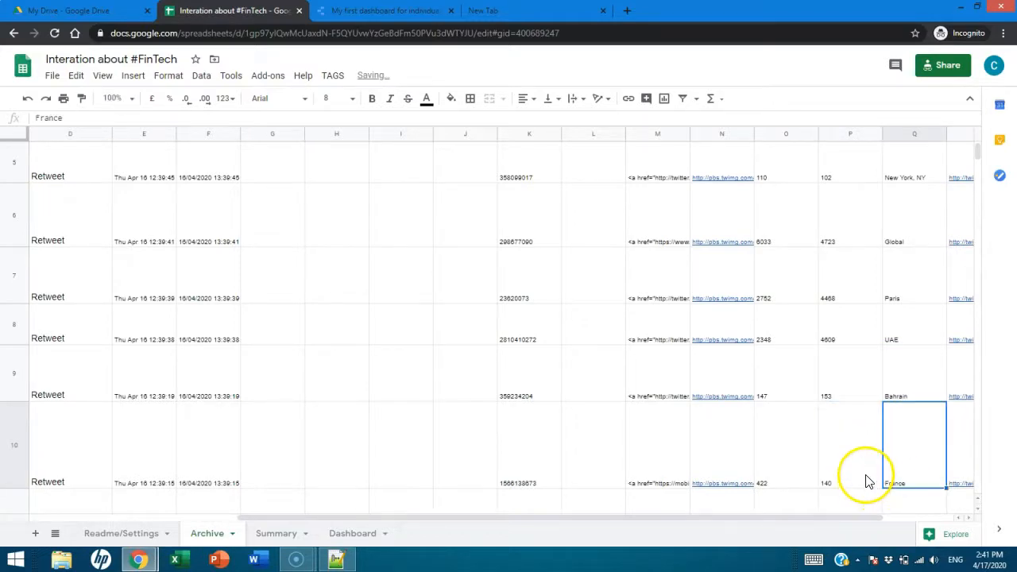
click(847, 454)
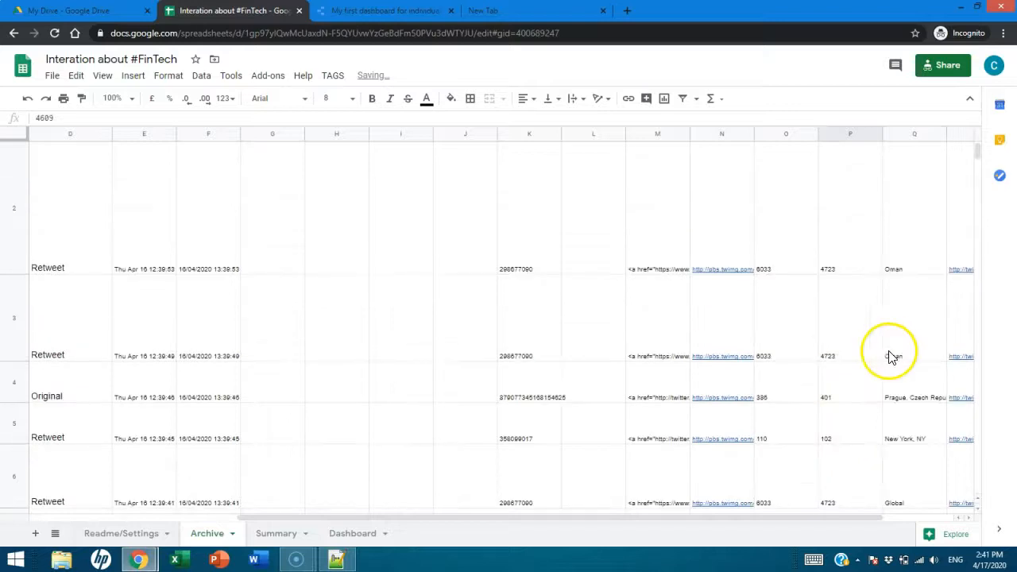
- Fill the empty user_location cells Q25, Q26 and Q27 with Oman
scroll(904, 352, down, 5)
scroll(904, 352, down, 4)
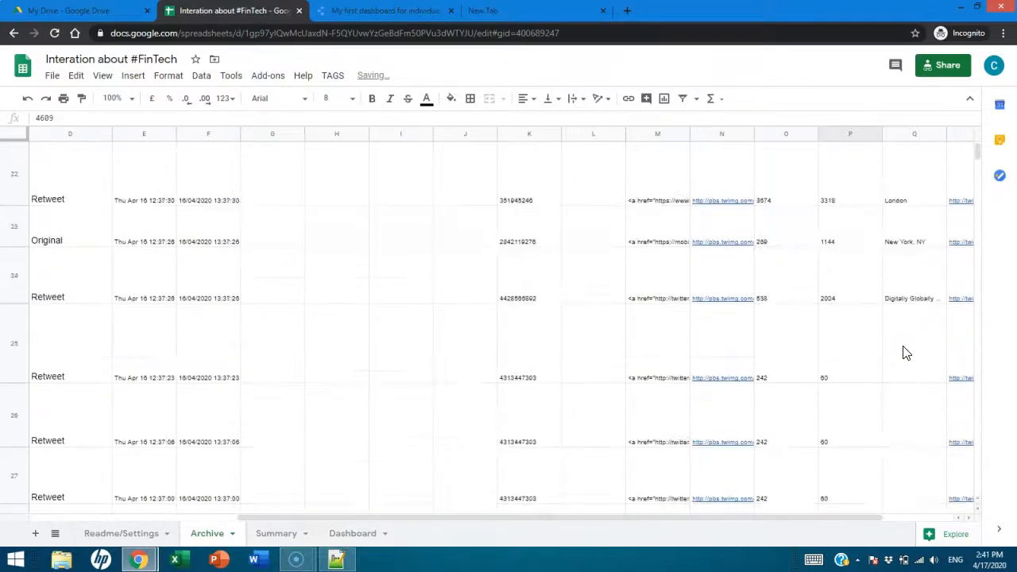
click(926, 270)
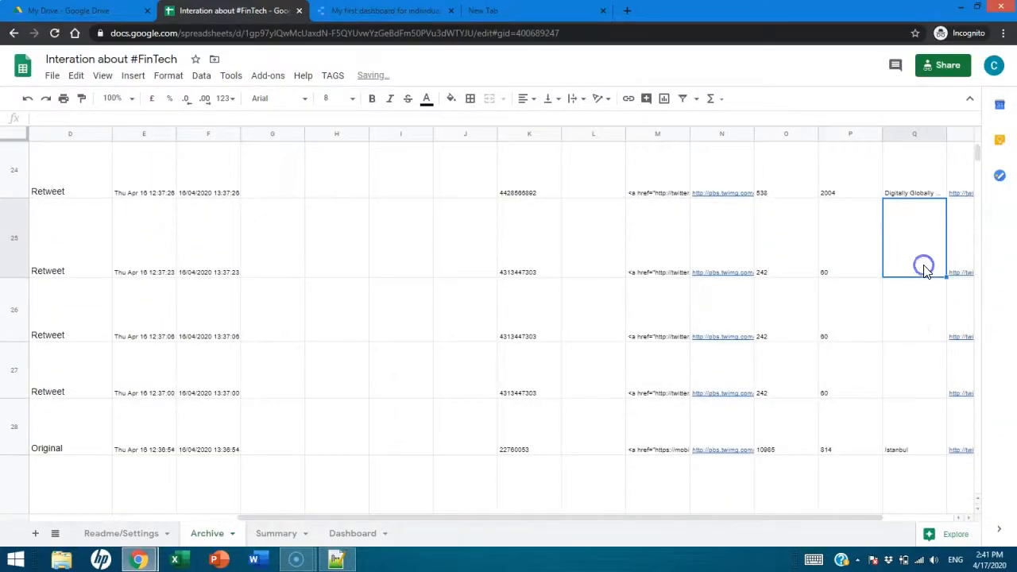
key(Return)
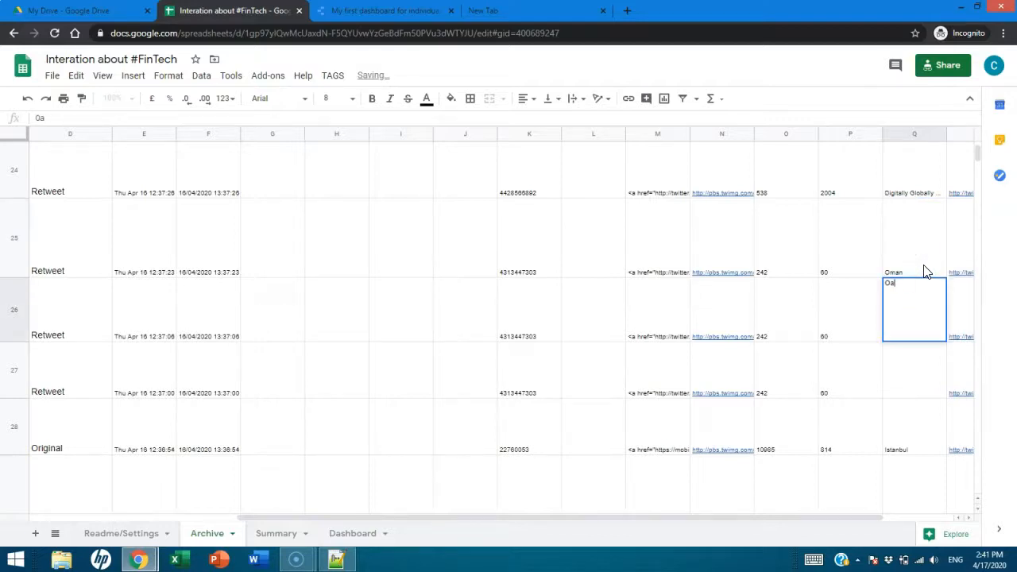
text(Oman)
key(Return)
text(Oman)
key(Return)
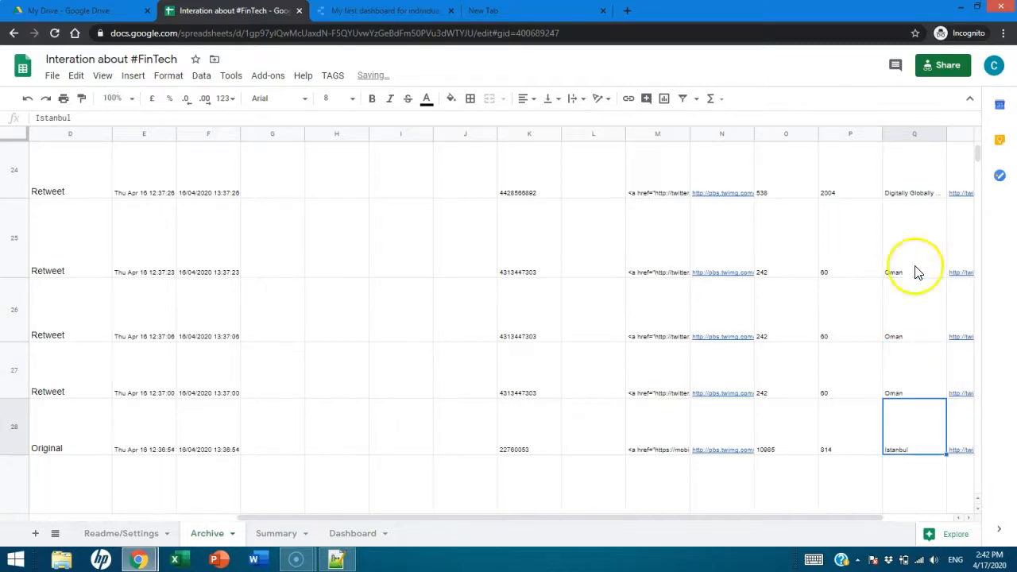
- Switch to the My first dashboard for individual assignment report and refresh its data
click(373, 11)
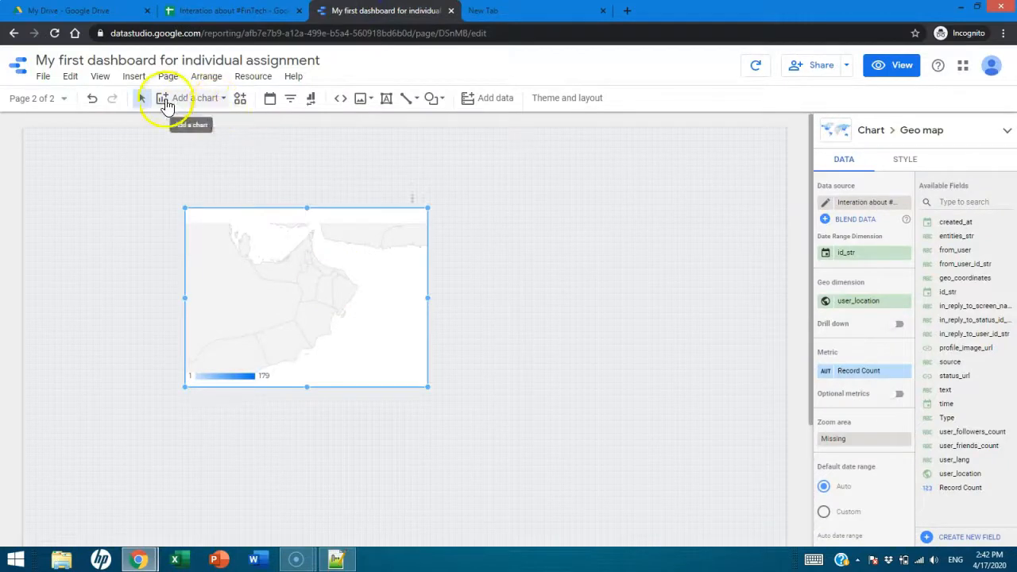
click(101, 77)
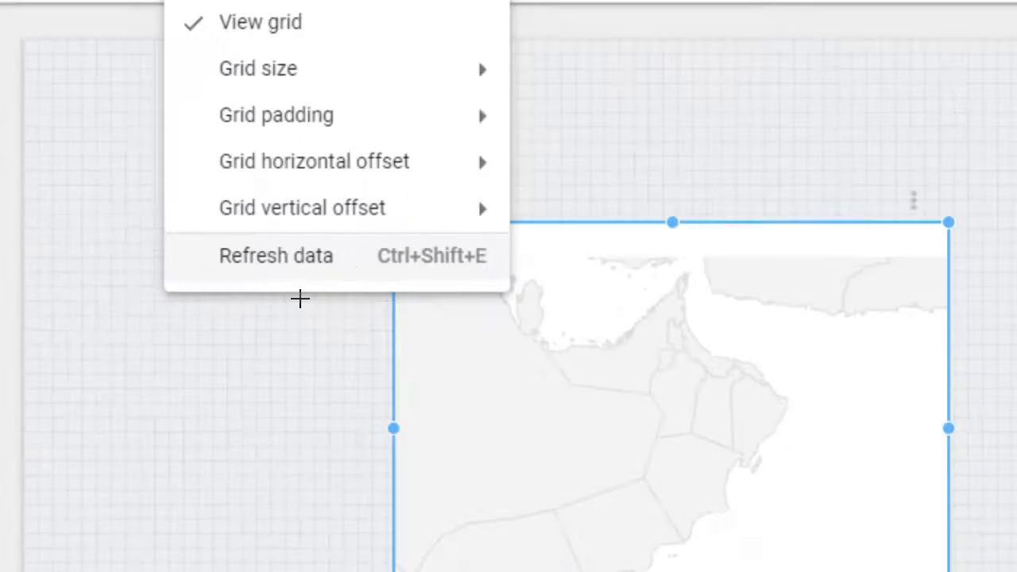
key(Escape)
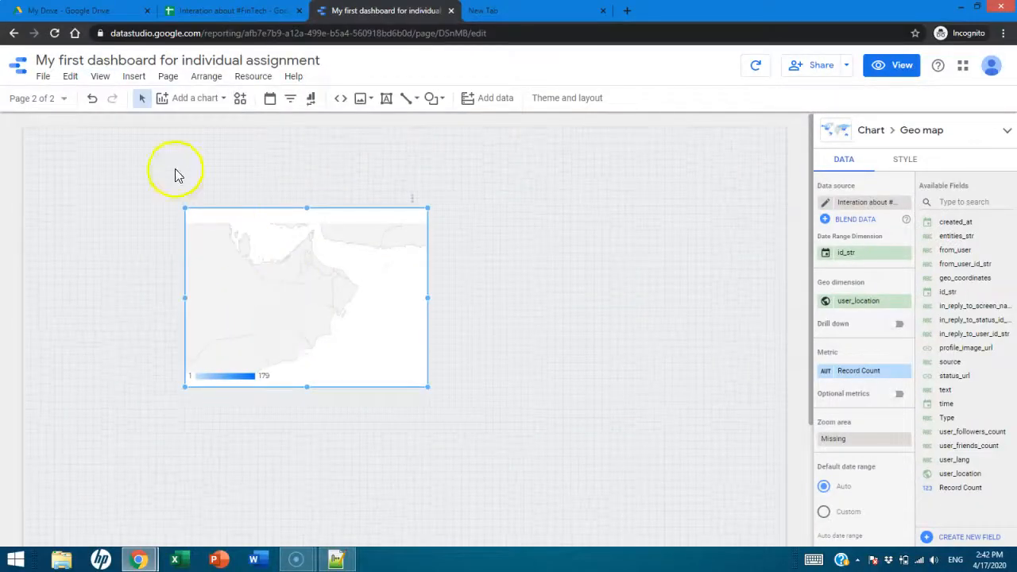
click(100, 76)
click(137, 225)
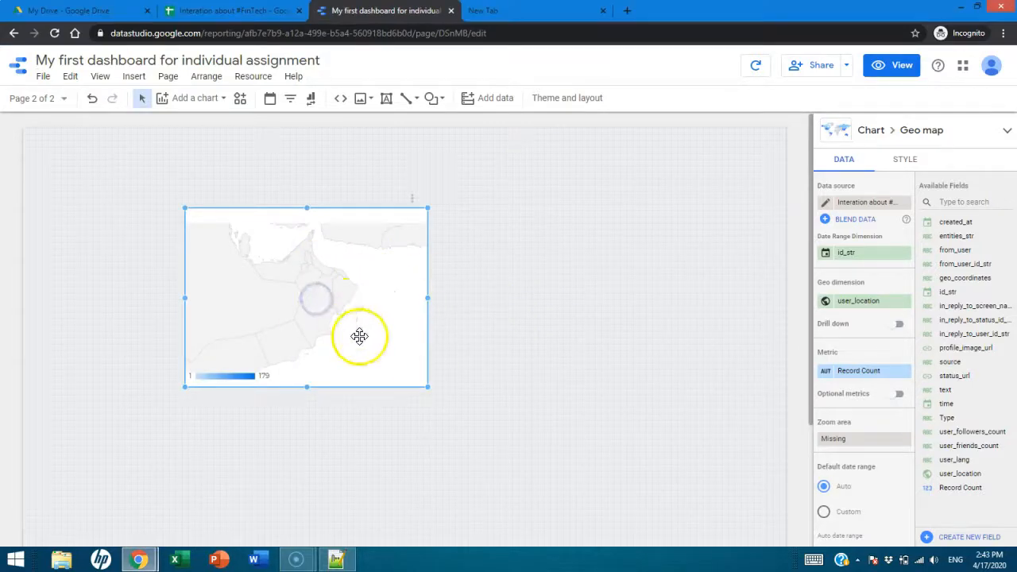
- Set the geo map's zoom area to World
drag(811, 349, 815, 429)
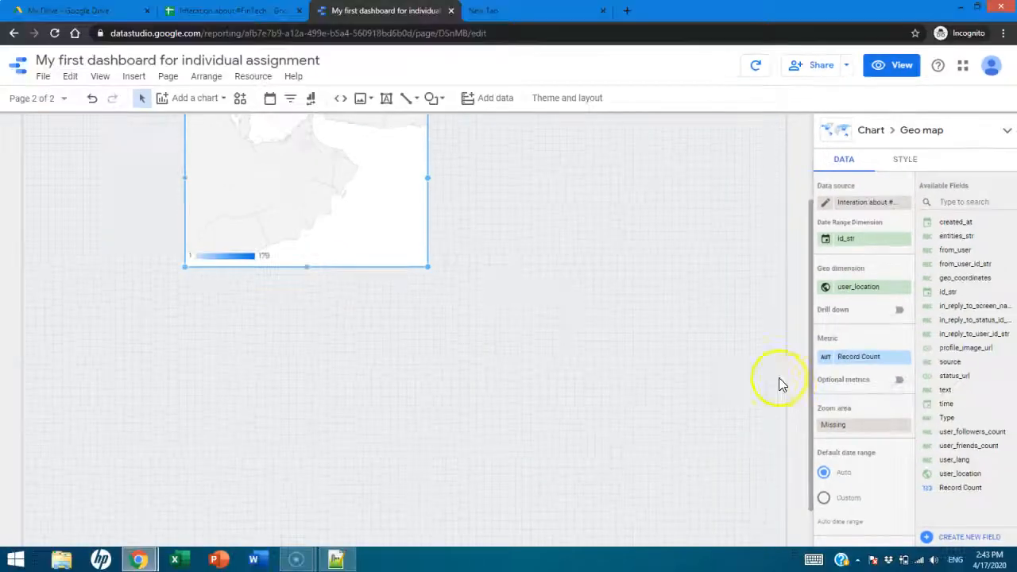
click(550, 313)
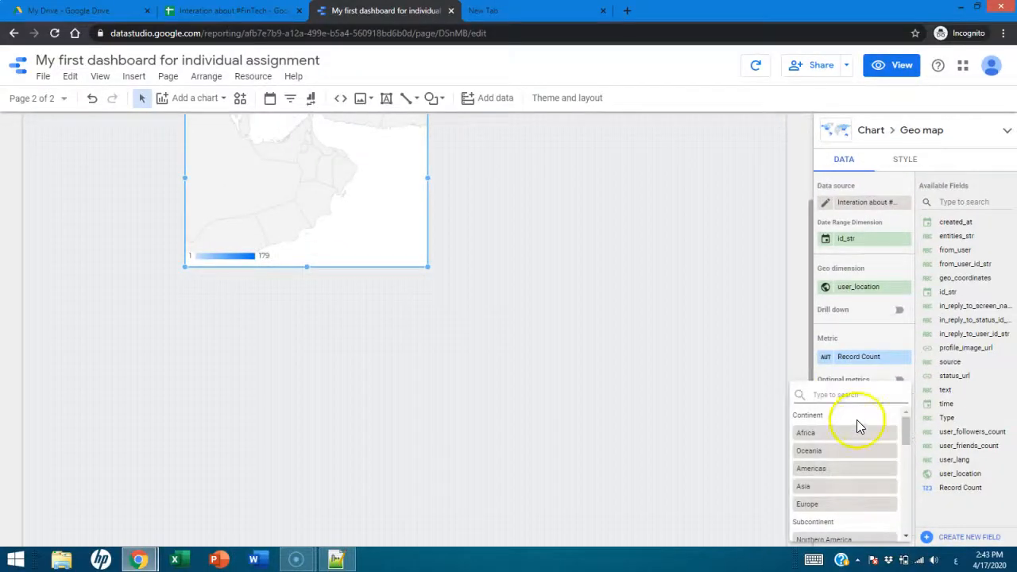
drag(905, 433, 915, 534)
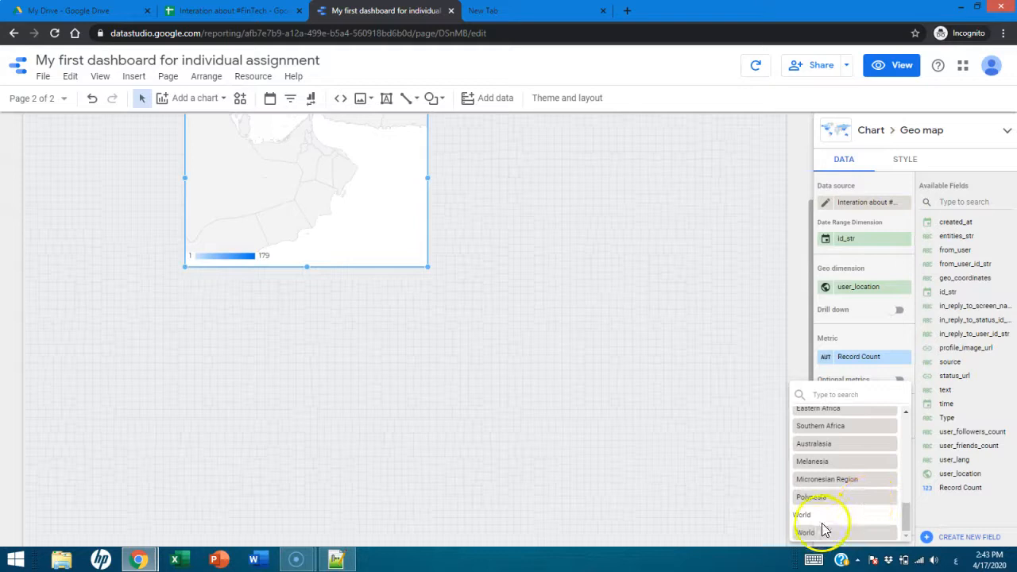
click(820, 534)
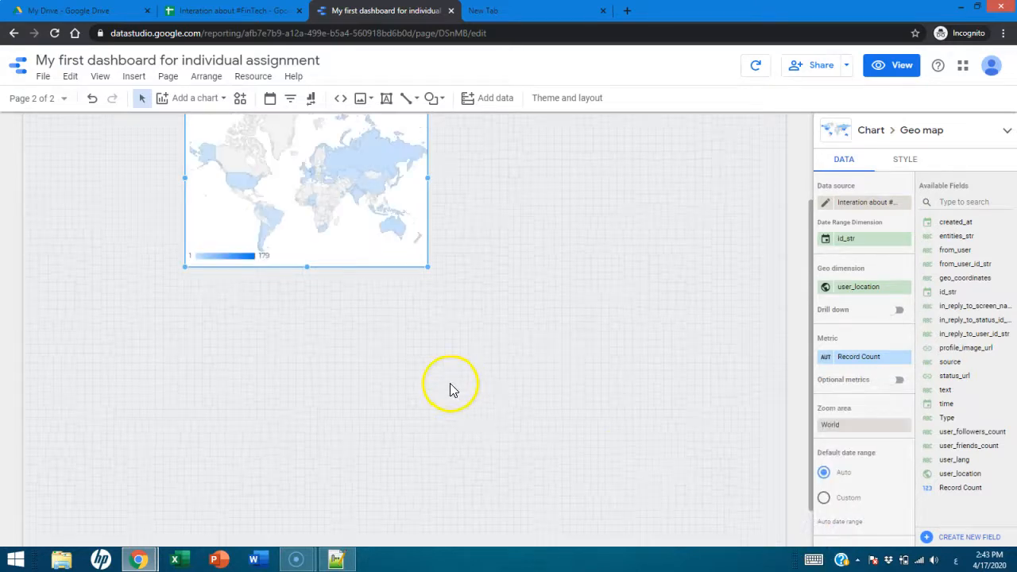
- Enlarge the geo map to fill the middle of the page and check Oman's record count in the report's view mode
scroll(448, 373, up, 3)
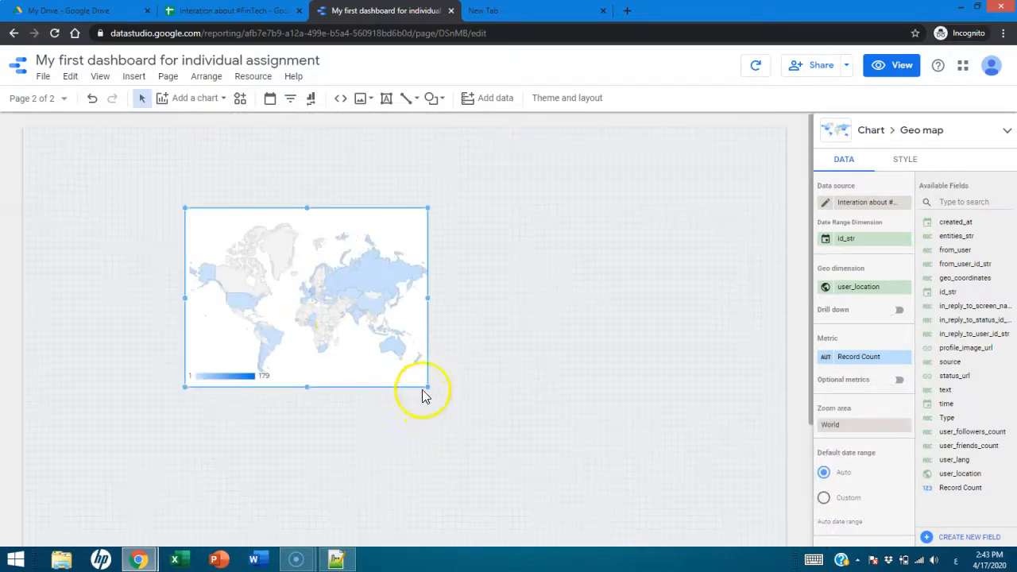
drag(427, 387, 607, 497)
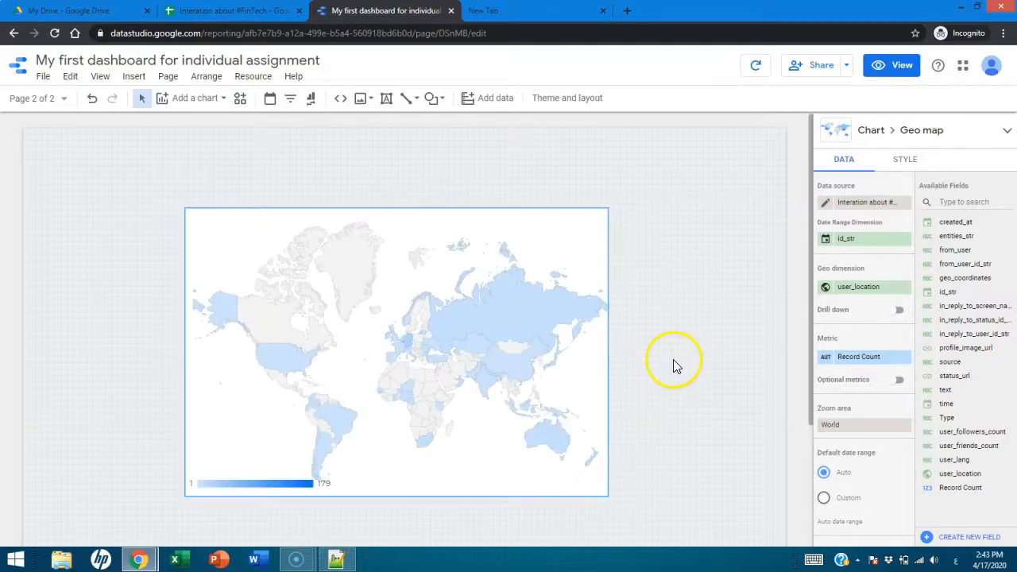
click(888, 69)
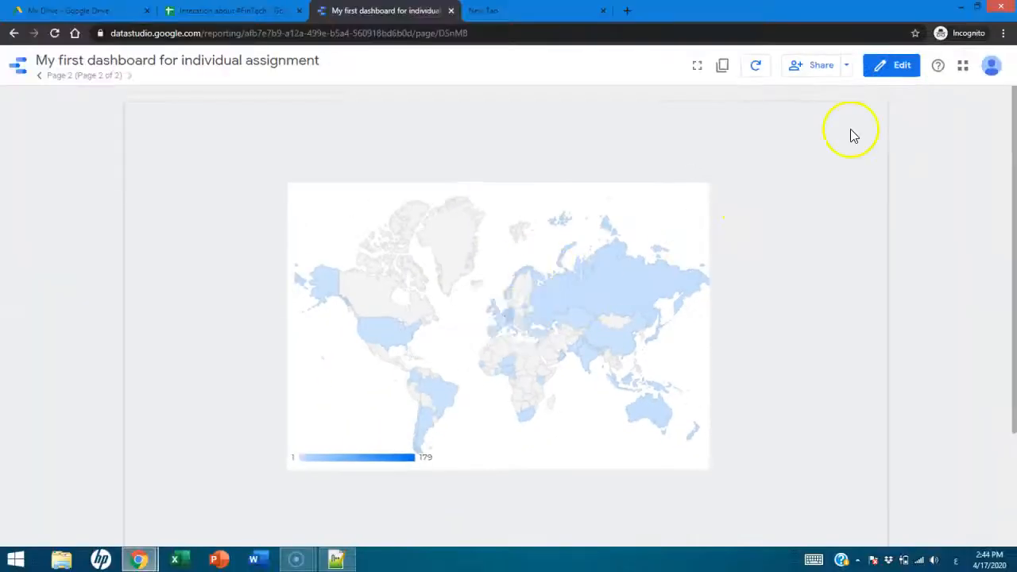
click(894, 68)
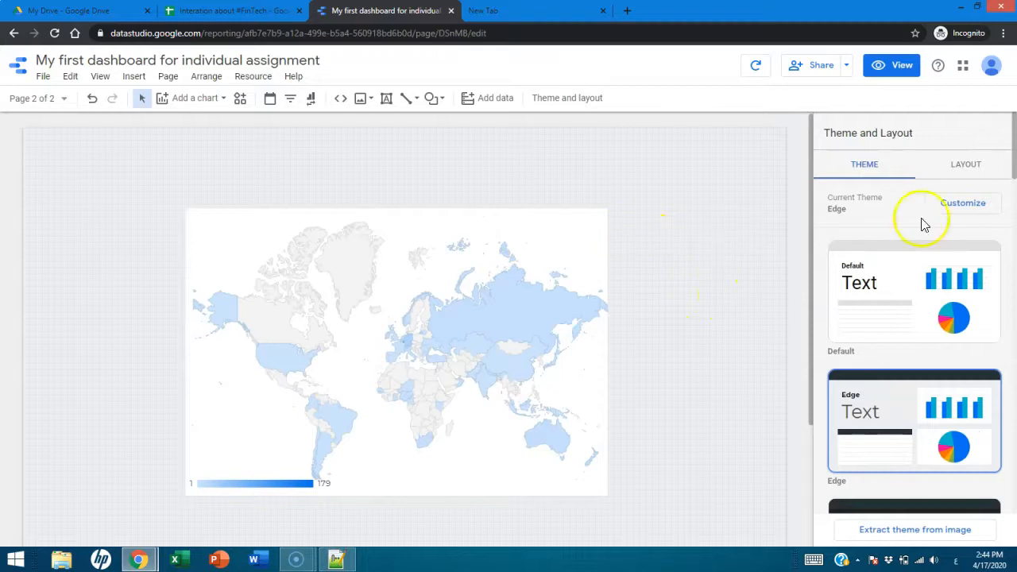
- Try the Constellation and Groovy themes on the report and settle on the Default theme
click(933, 321)
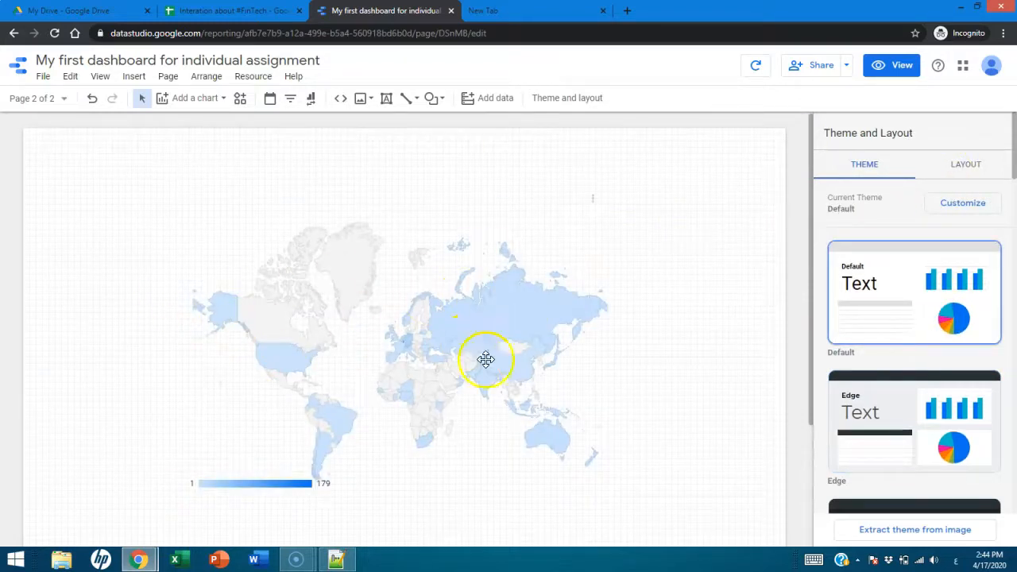
scroll(885, 345, down, 3)
click(915, 348)
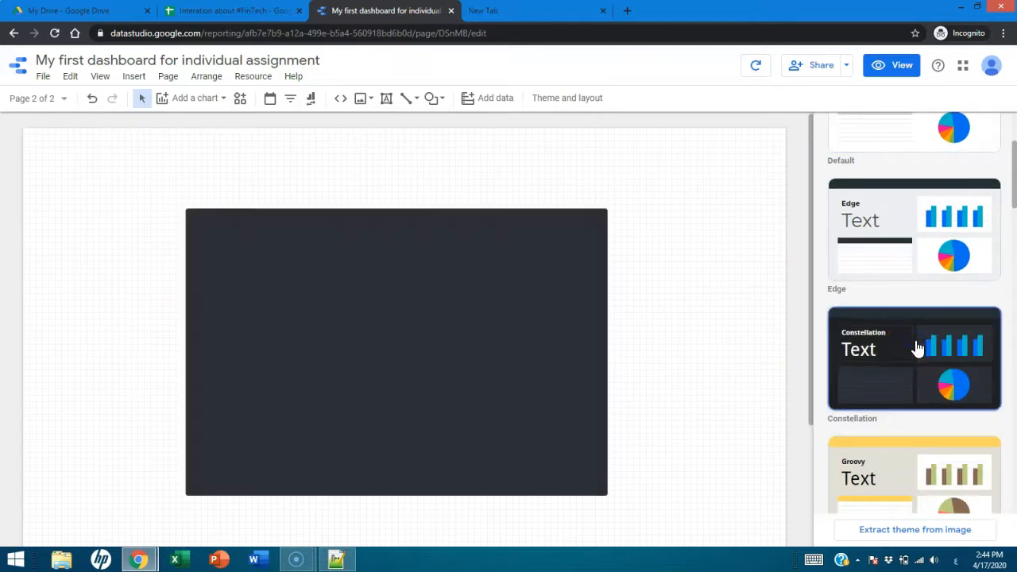
scroll(705, 421, down, 2)
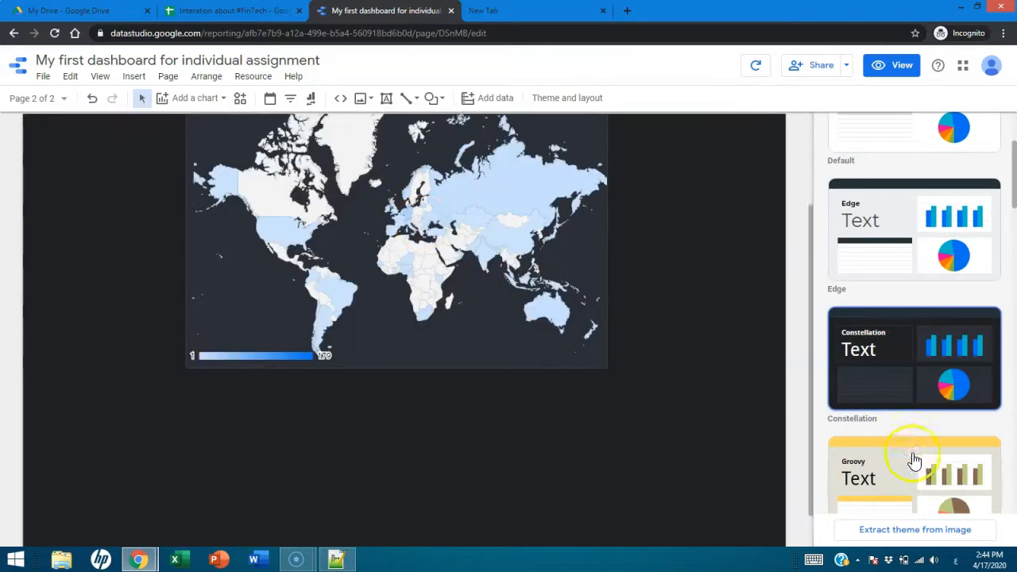
click(913, 461)
scroll(959, 218, up, 2)
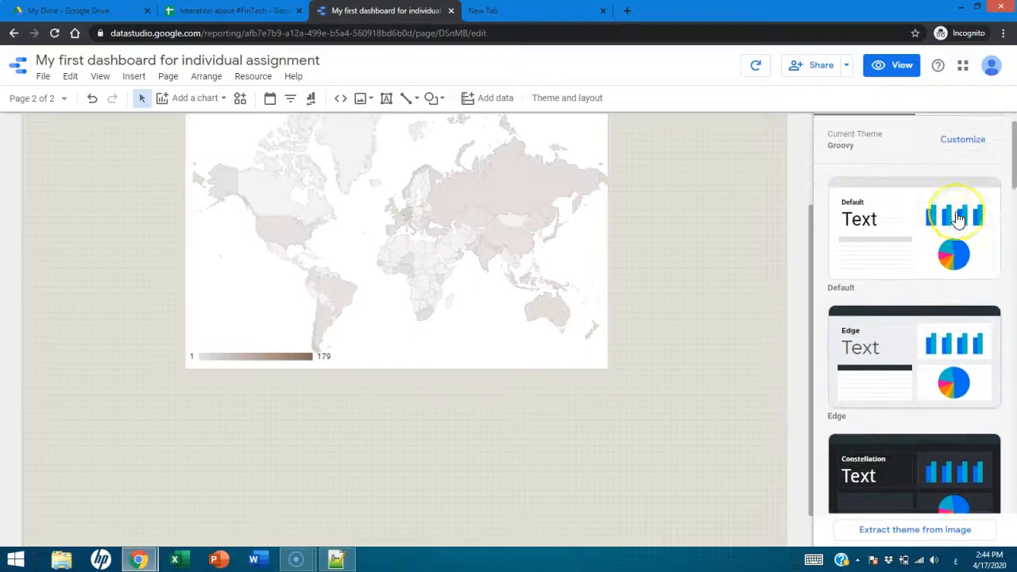
scroll(958, 219, up, 2)
click(937, 274)
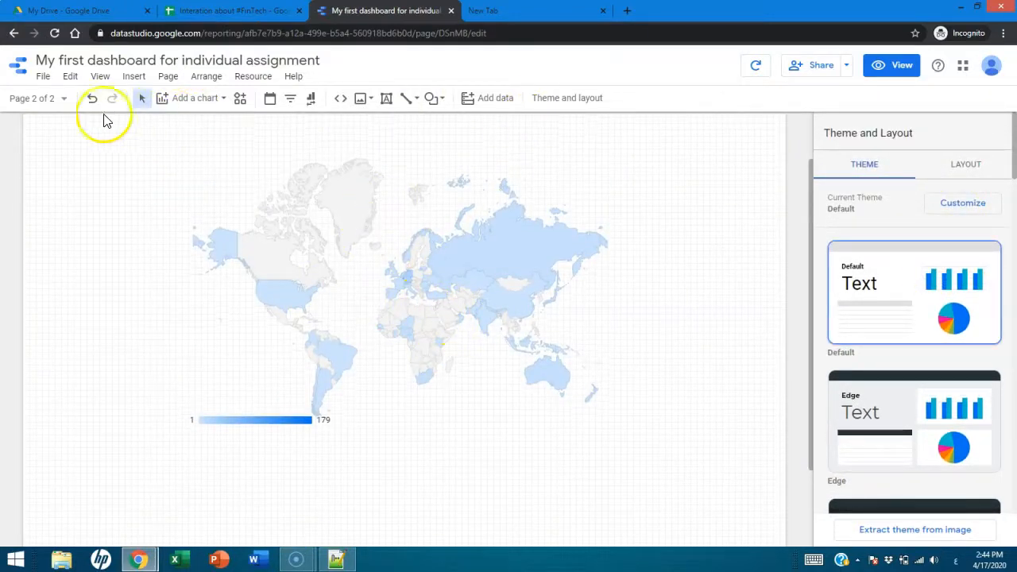
- Look over the charts on Page 1 of the report and return to Page 2
click(65, 98)
click(56, 158)
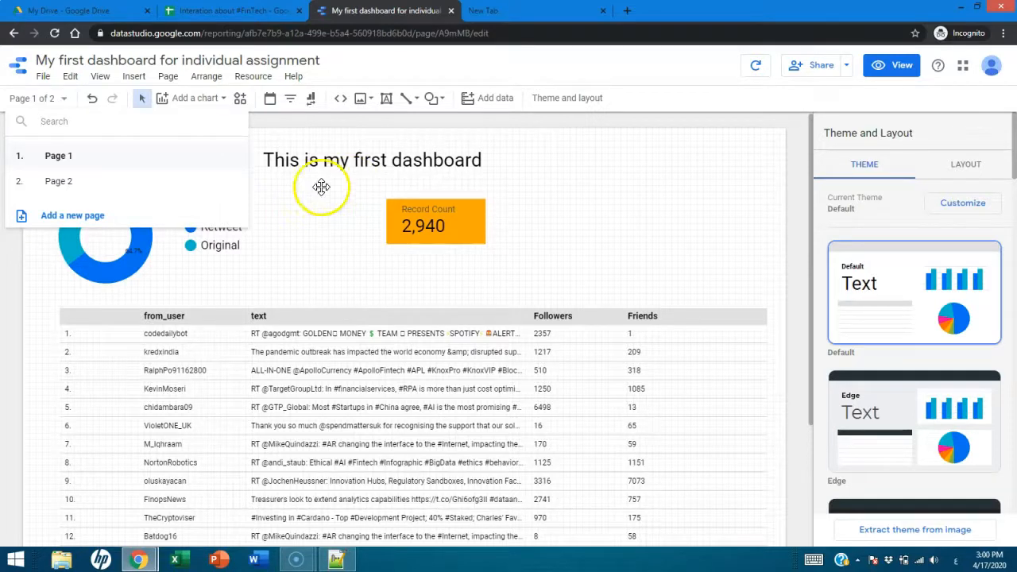
click(297, 206)
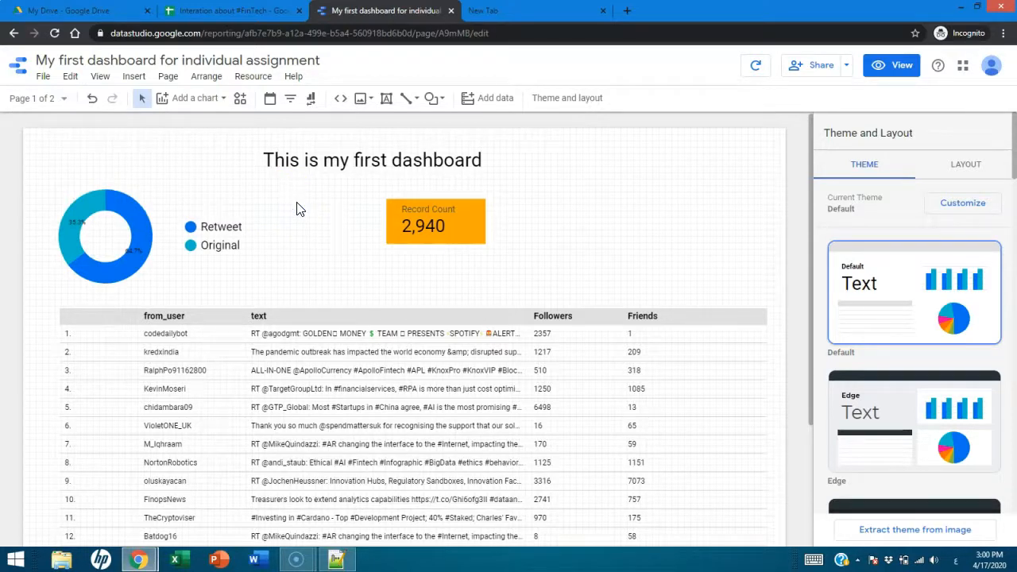
click(63, 98)
click(70, 181)
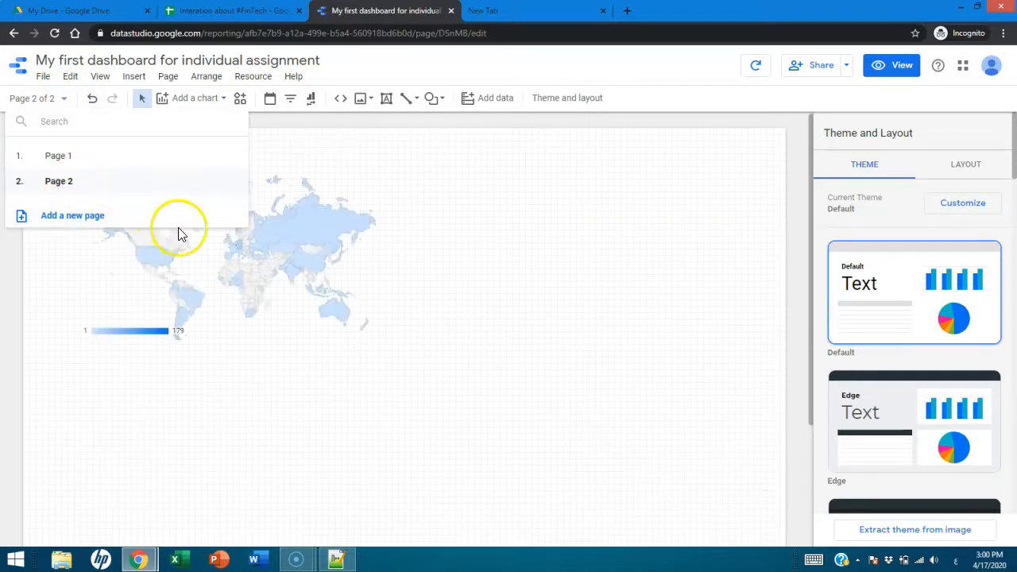
- Enlarge the geo map on Page 2 slightly from its lower corner and deselect it
click(267, 251)
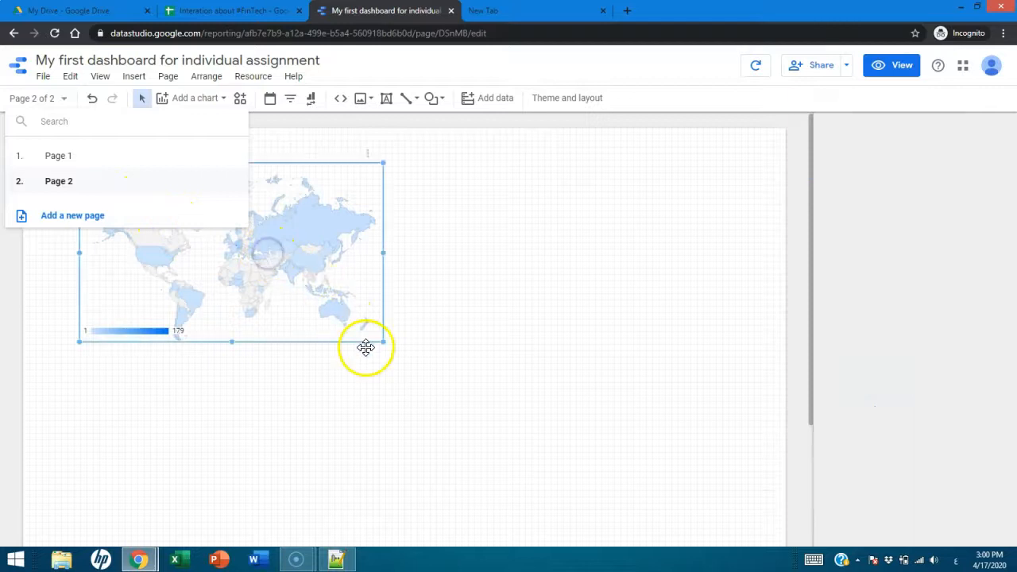
drag(382, 342, 400, 378)
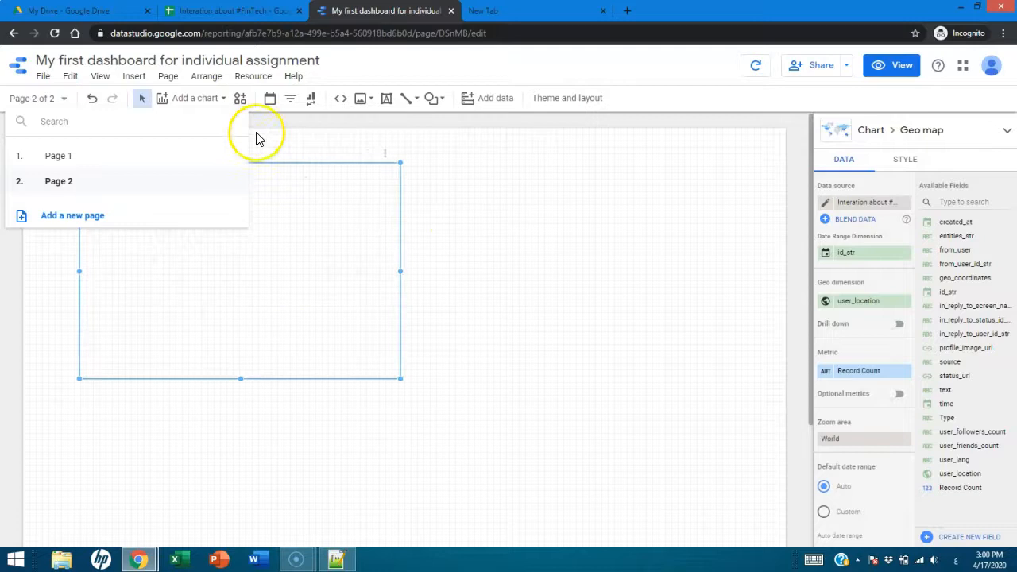
click(324, 136)
- Add a time series chart beside the geo map on Page 2 and set its dimension to created_at
click(219, 100)
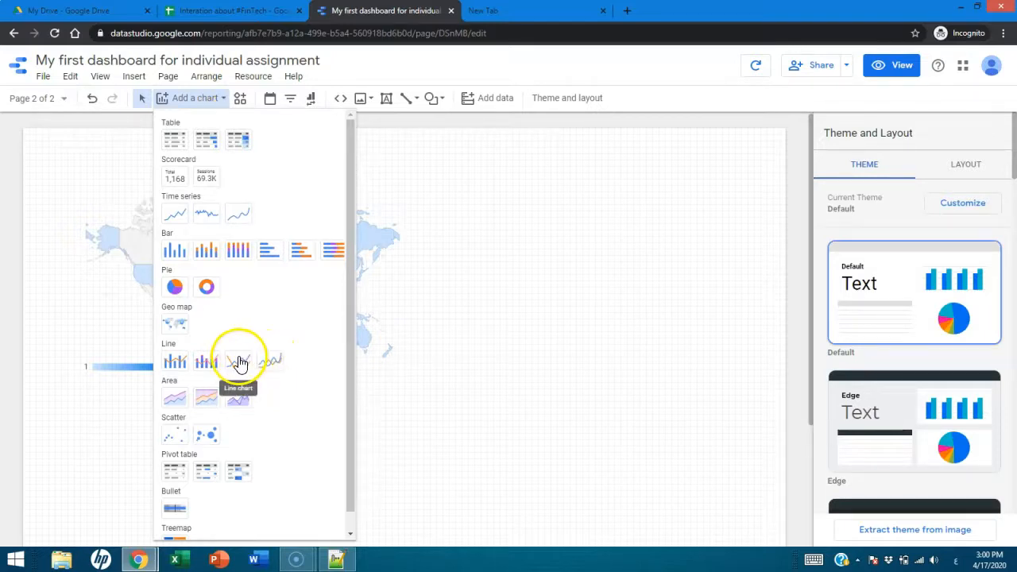
click(174, 214)
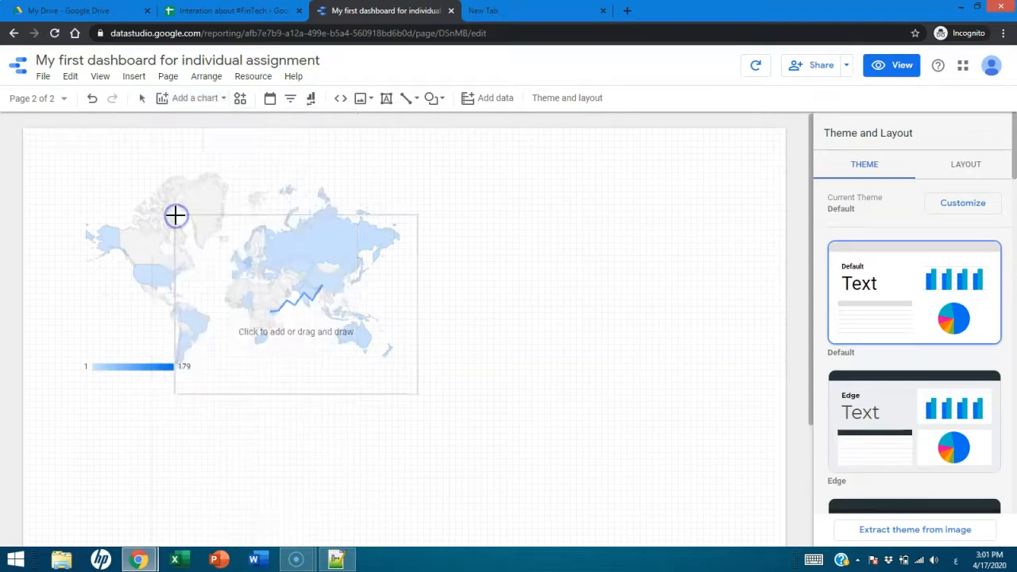
click(441, 204)
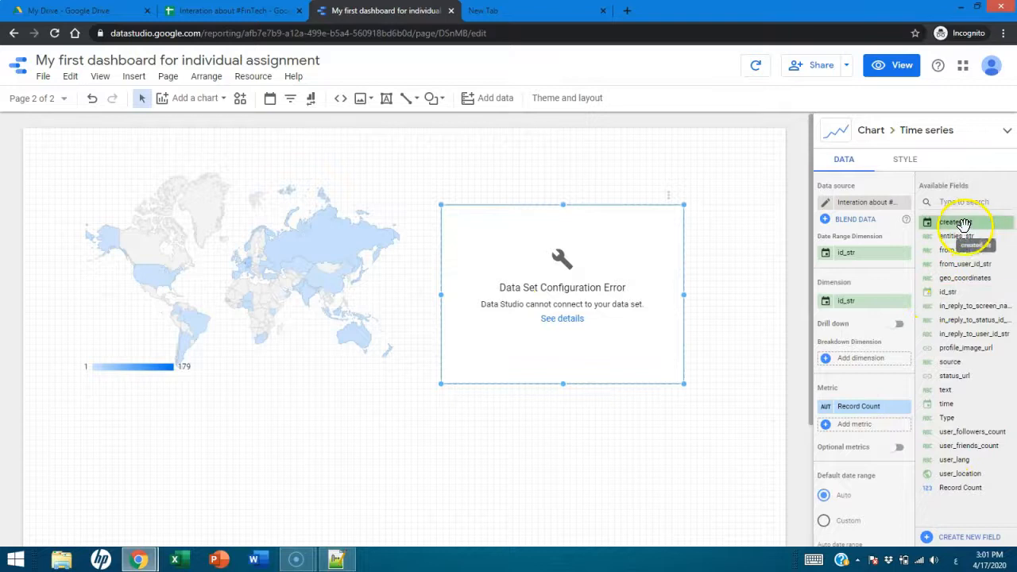
drag(963, 225, 868, 304)
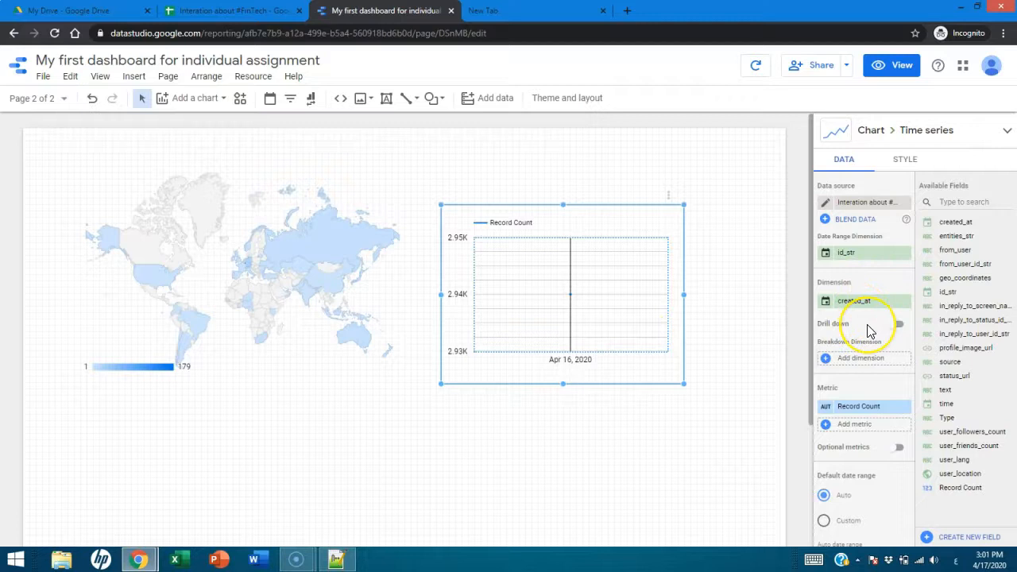
- Duplicate the time series chart, remove the copy's id_str date range dimension and open its Record Count metric settings
key(ctrl+d)
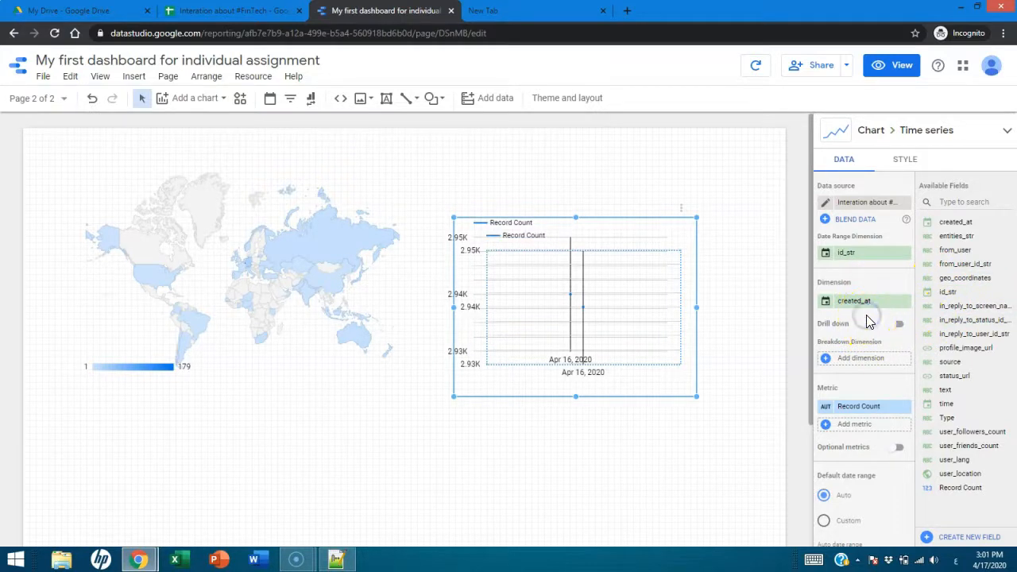
click(928, 274)
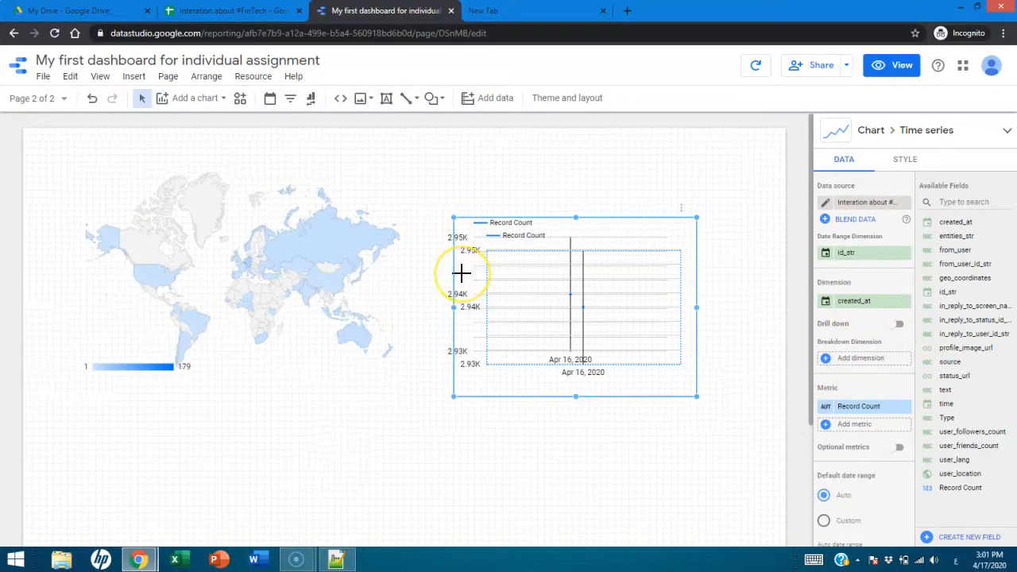
click(509, 425)
click(517, 313)
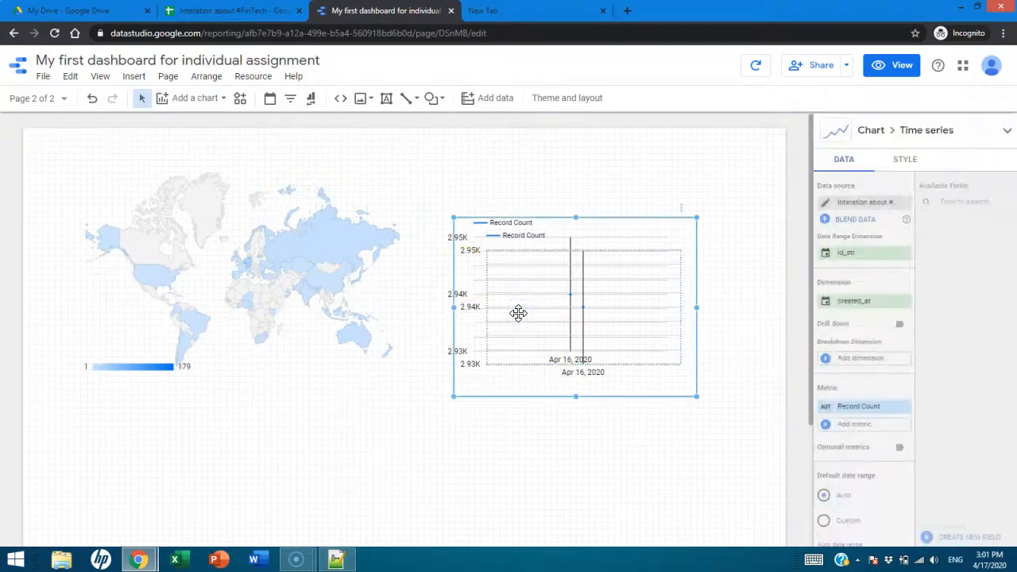
click(906, 252)
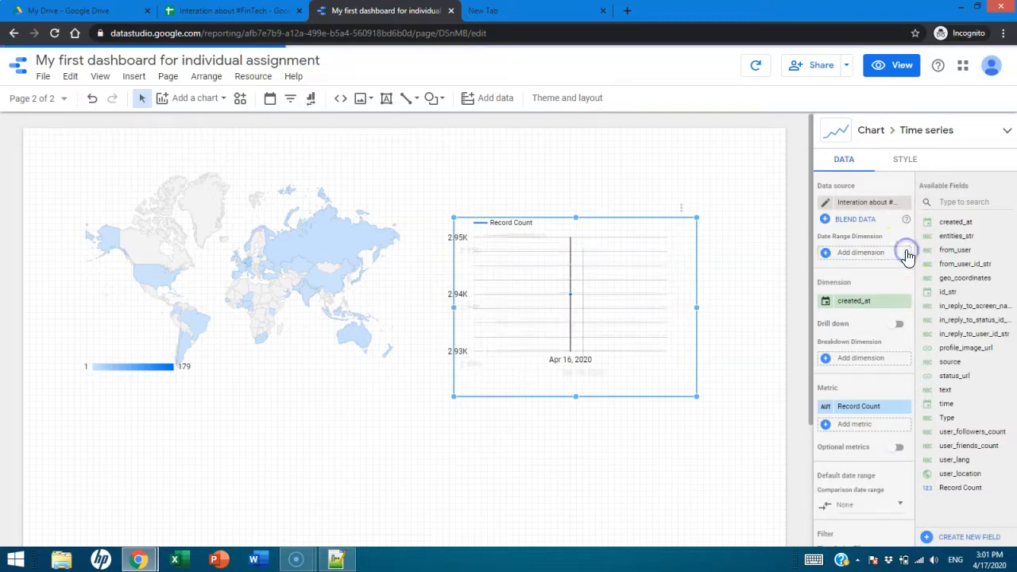
click(827, 410)
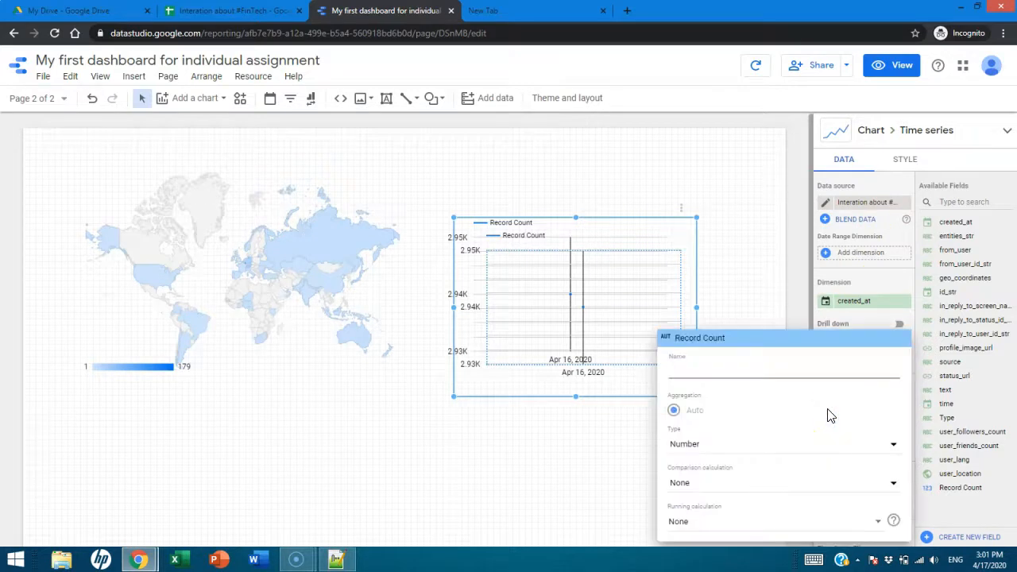
click(571, 445)
- Delete the duplicated time series chart and select the original one
scroll(620, 443, down, 2)
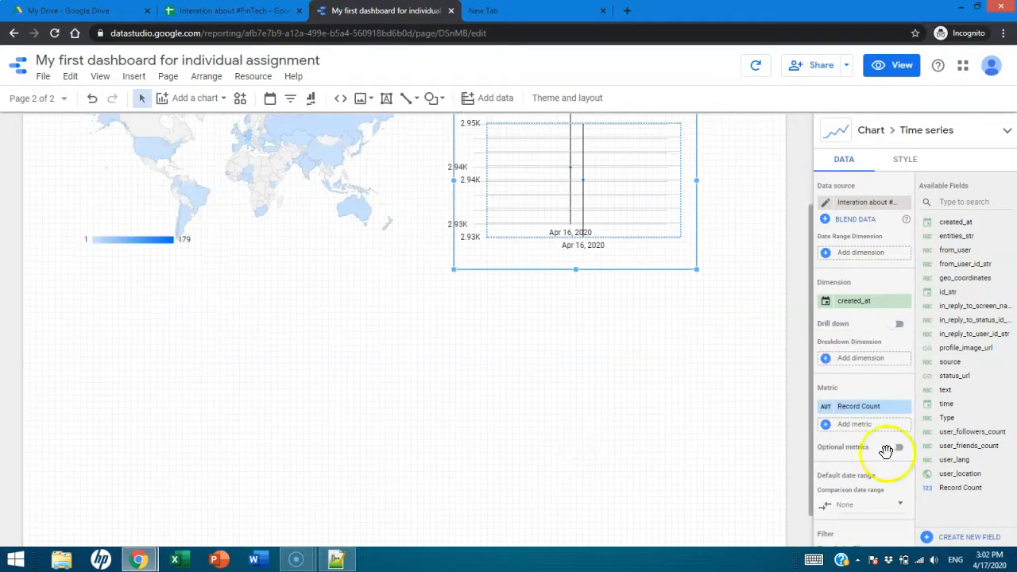
click(667, 356)
scroll(656, 349, up, 1)
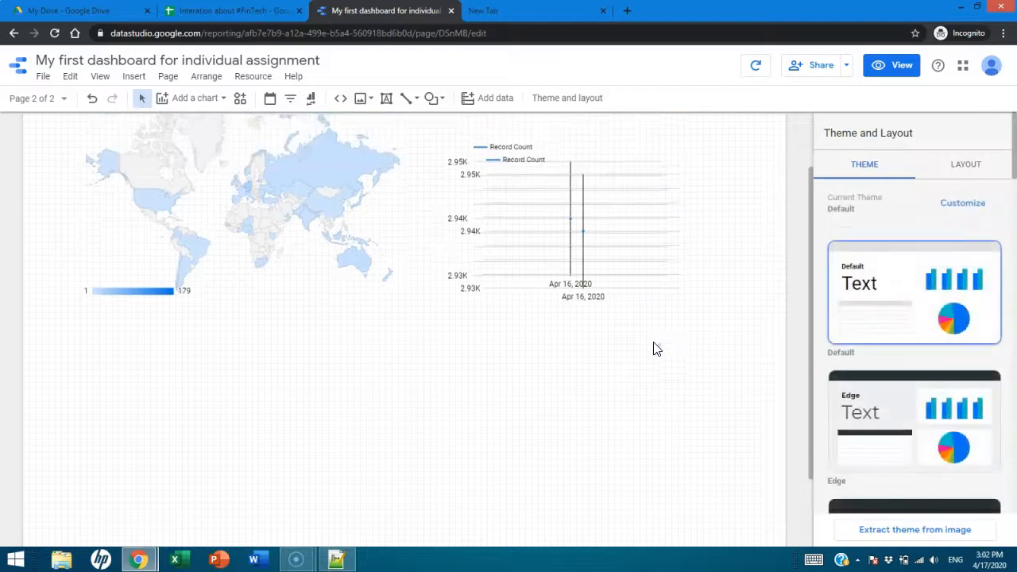
scroll(642, 310, up, 2)
scroll(633, 311, down, 1)
click(580, 228)
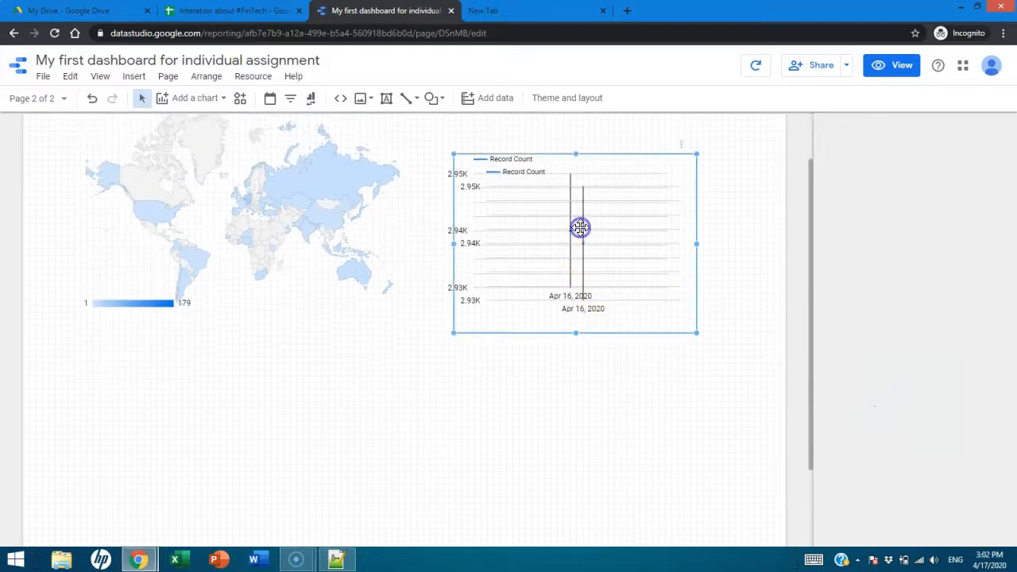
click(547, 341)
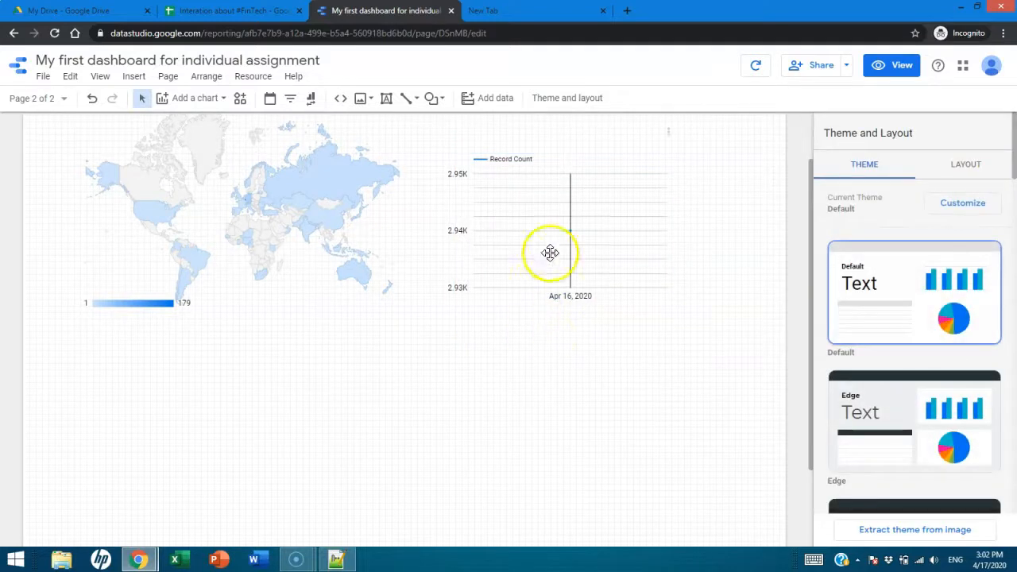
click(579, 219)
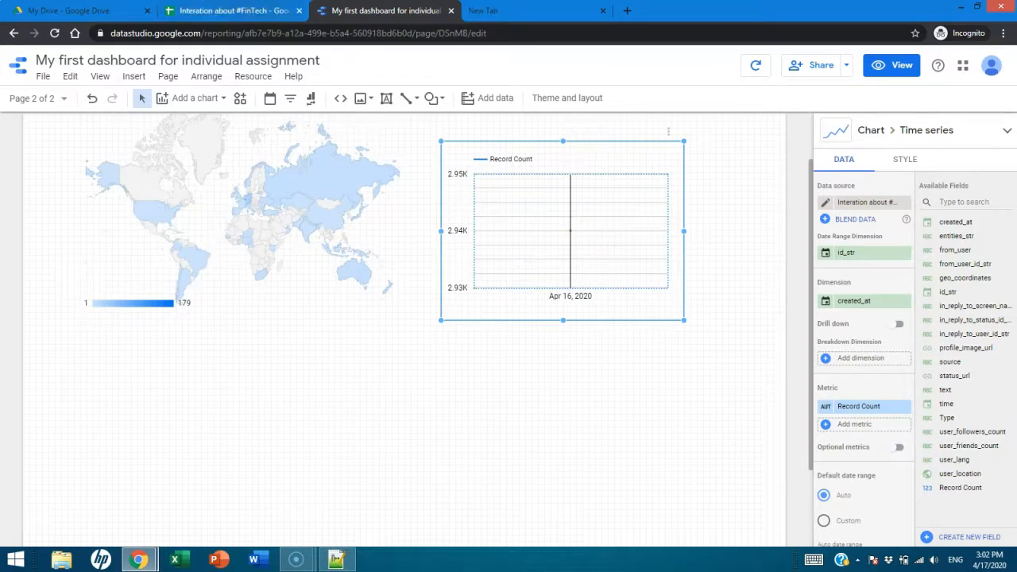
- Examine the created_at timestamps from the first to the last row of the #FinTech spreadsheet's Archive sheet, then return to the report
click(236, 11)
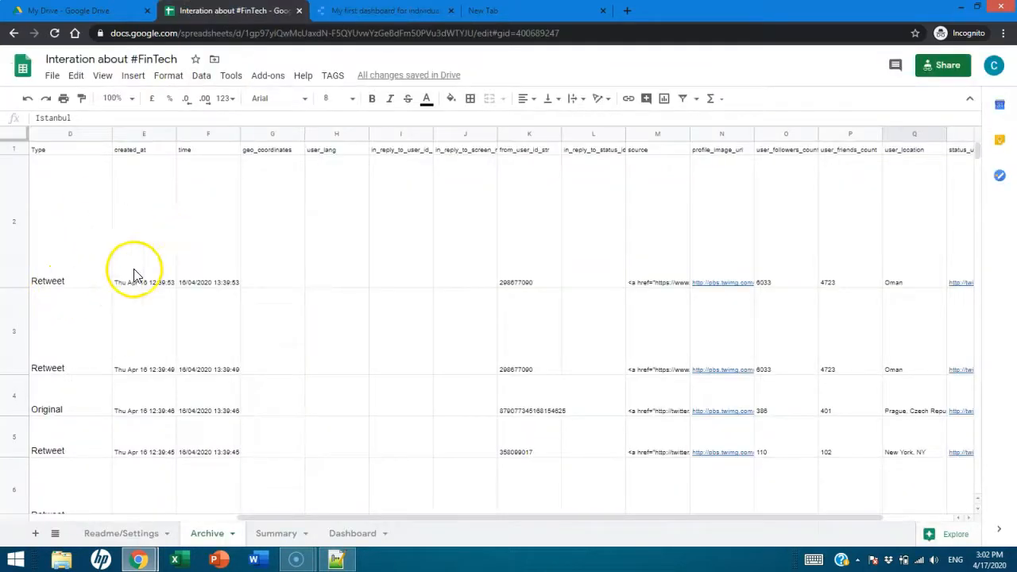
scroll(136, 286, down, 3)
click(143, 300)
scroll(151, 306, down, 2)
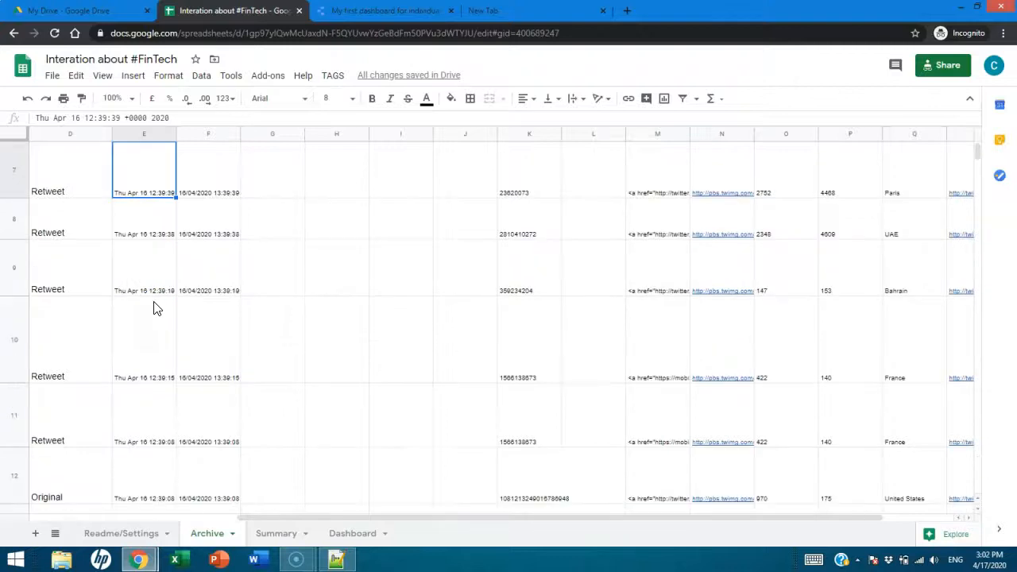
scroll(155, 308, down, 3)
click(148, 295)
scroll(163, 313, down, 3)
click(141, 332)
drag(977, 149, 991, 520)
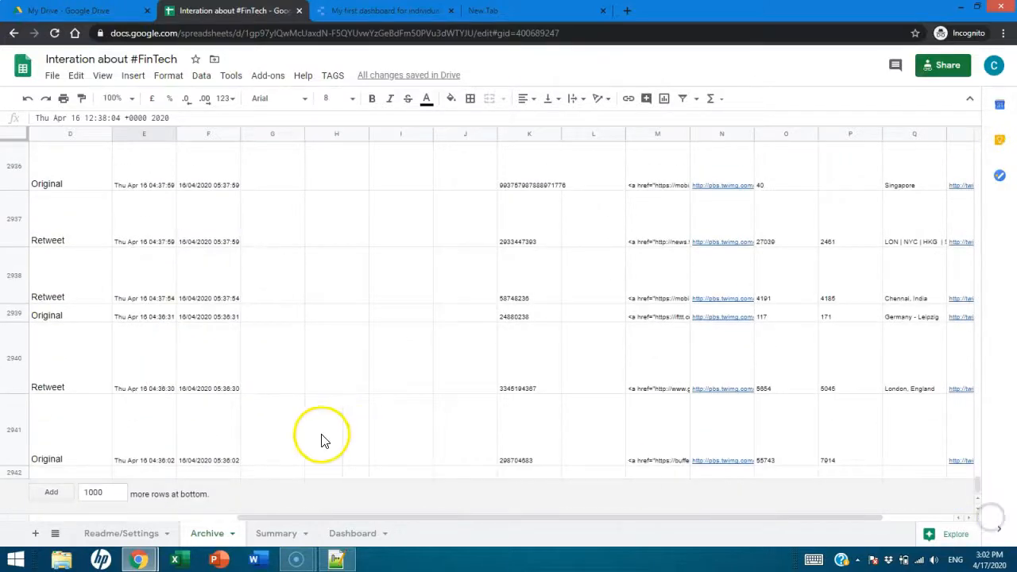
click(143, 459)
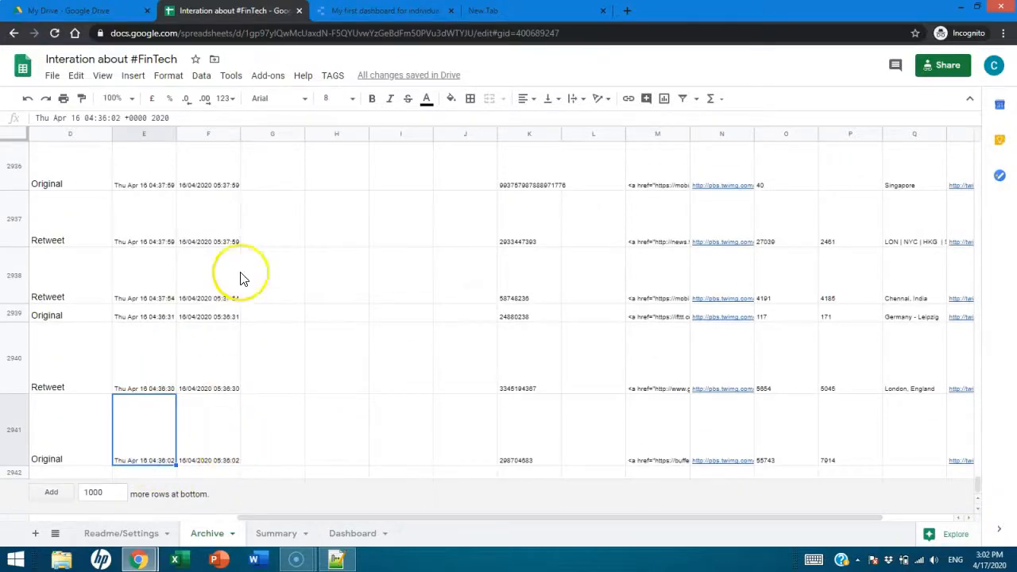
click(358, 14)
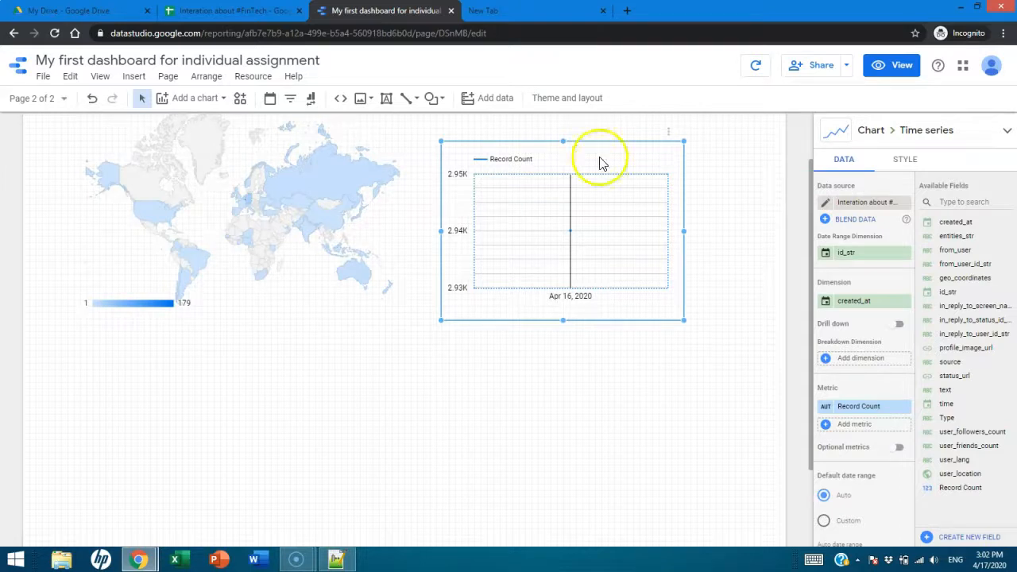
- Add a bubble chart in the empty area below the geo map
click(270, 396)
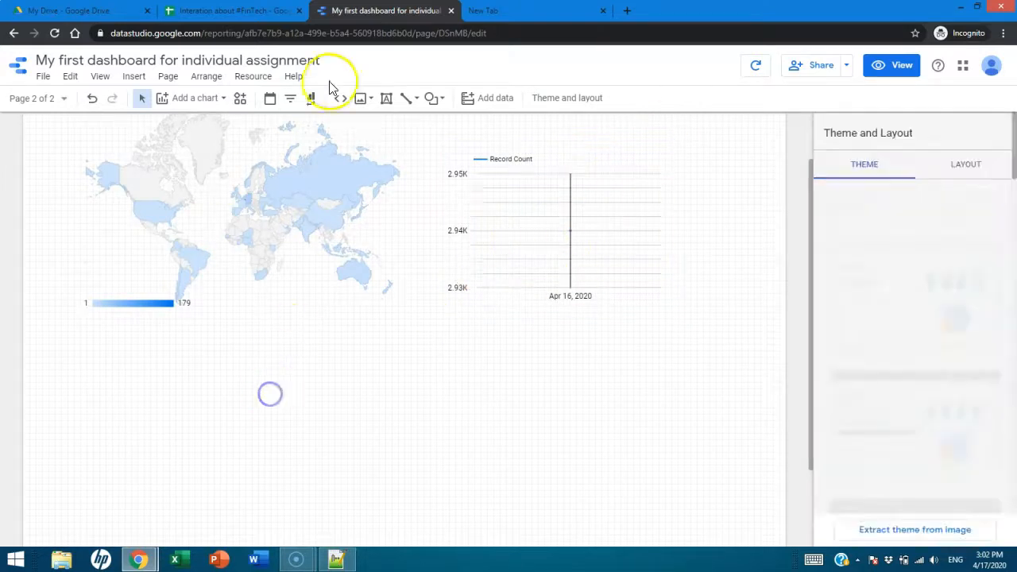
click(182, 100)
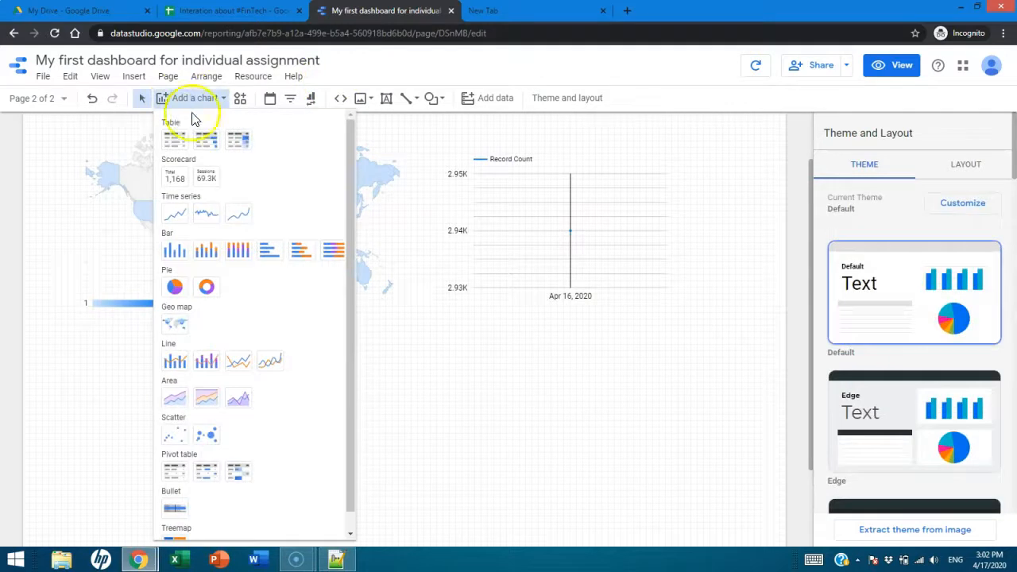
click(207, 436)
click(204, 351)
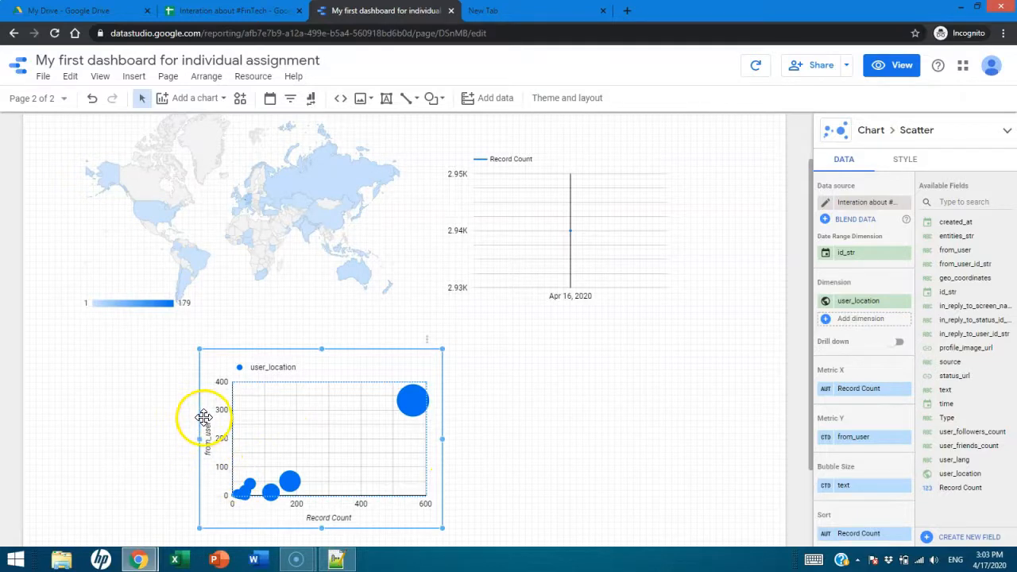
- Set the bubble chart's Metric Y to user_followers_count and Metric X to text, and enlarge it from its lower corner
scroll(329, 500, down, 2)
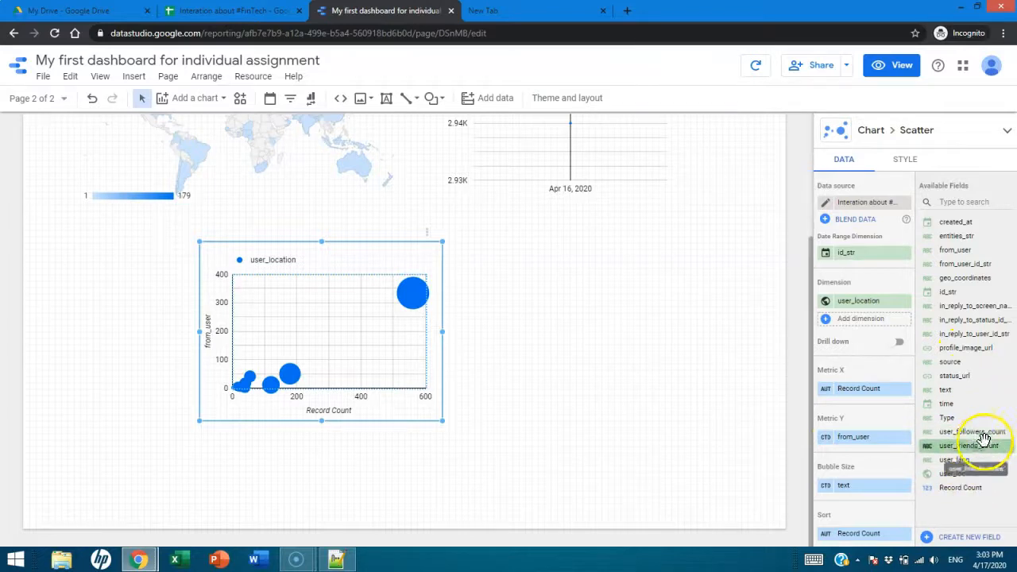
drag(979, 432, 878, 443)
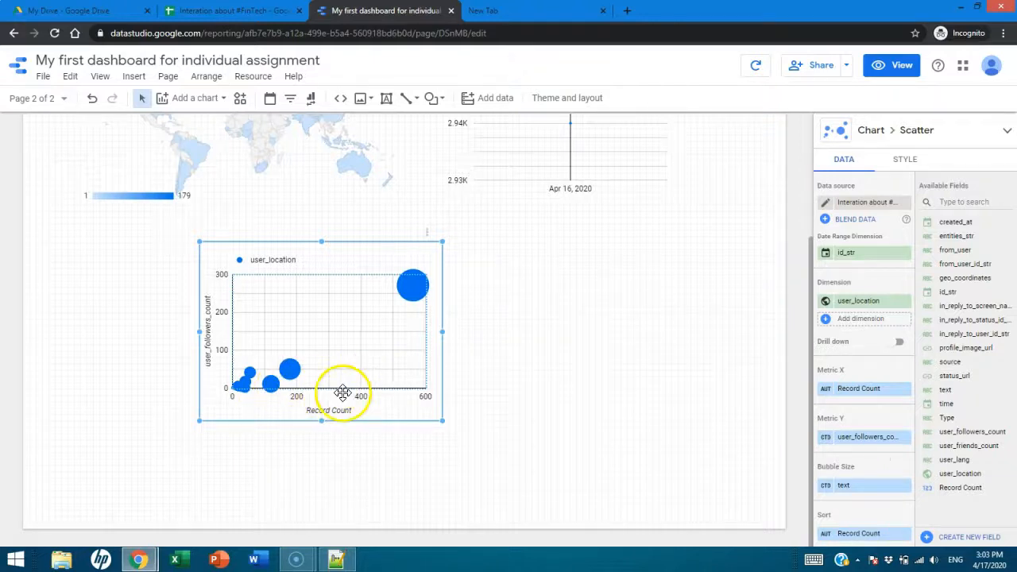
drag(952, 389, 854, 389)
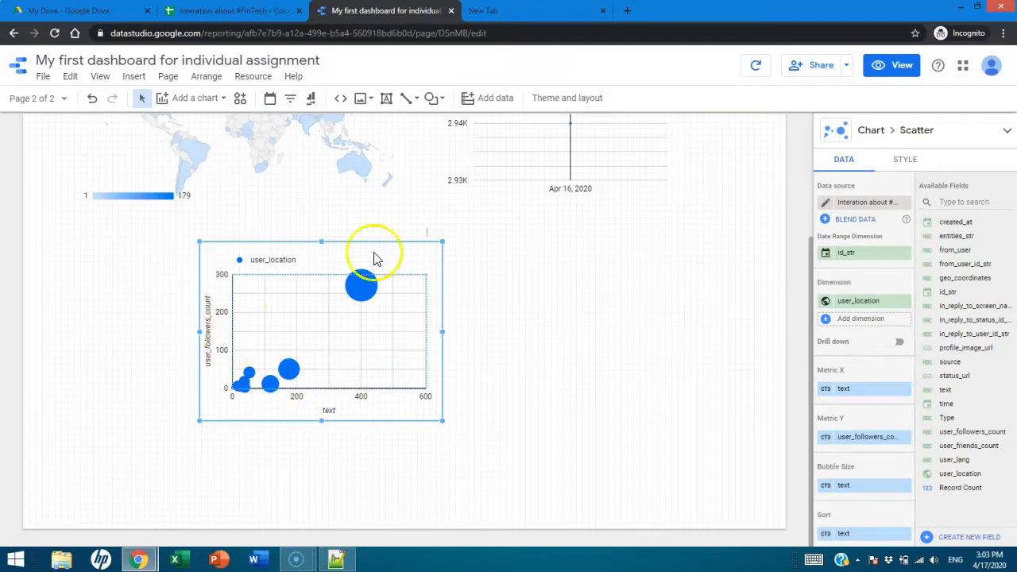
drag(442, 420, 556, 481)
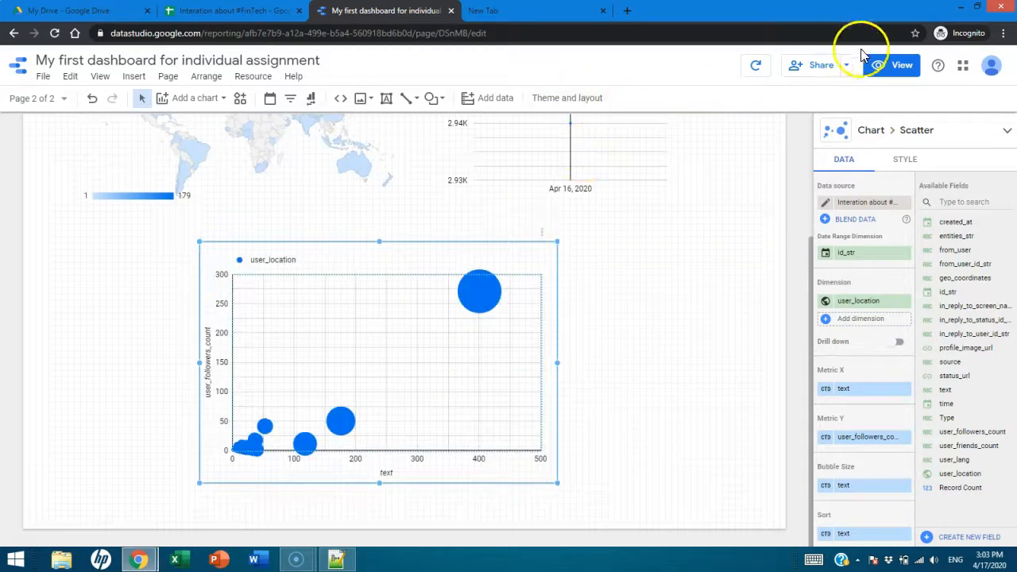
- Inspect the bubble chart's axes and bubbles in the report's view mode and return to editing
click(900, 67)
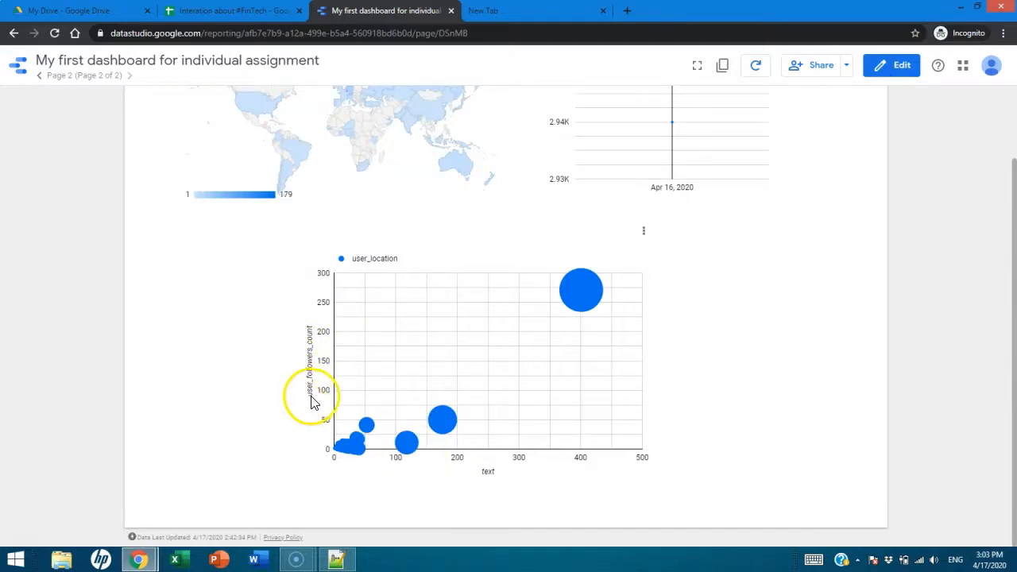
mouse_move(580, 297)
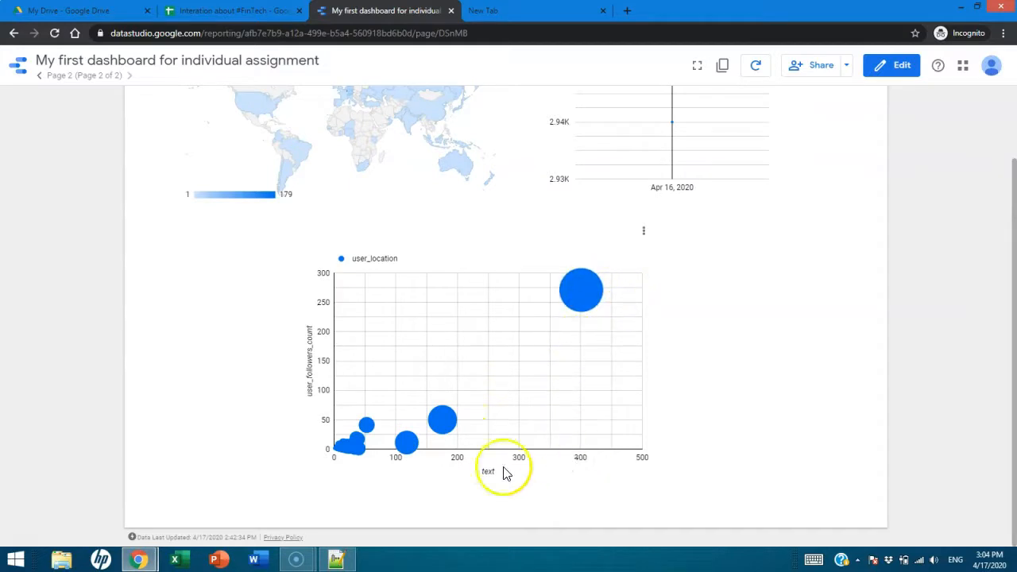
mouse_move(443, 429)
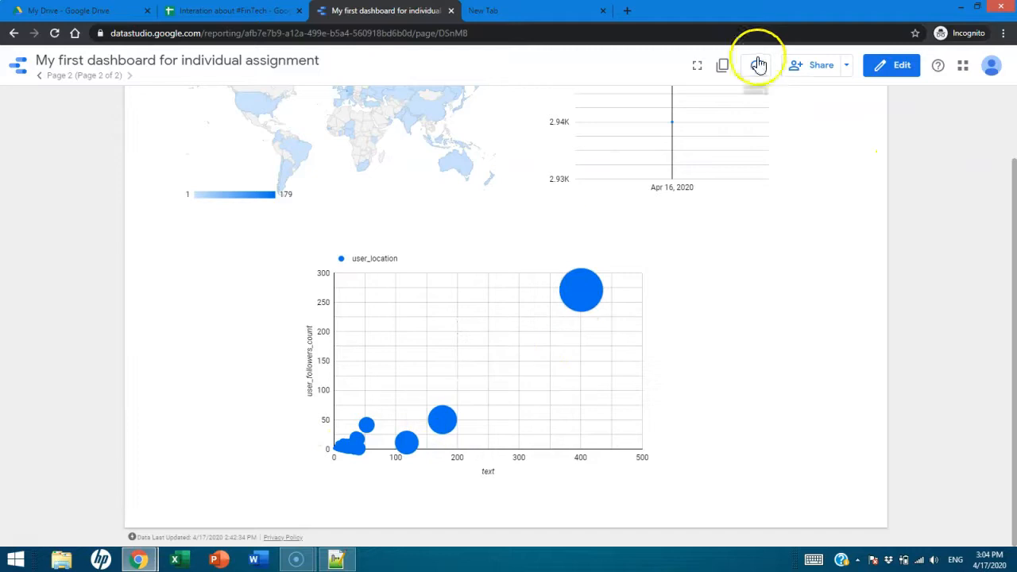
click(895, 64)
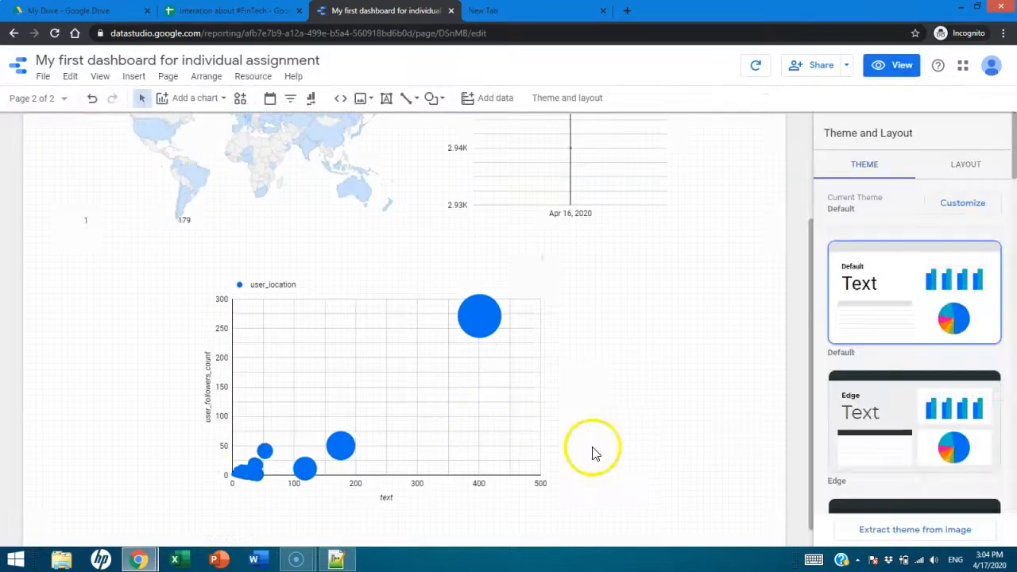
- Change the aggregation of the bubble chart's text bubble size metric to Count and deselect the chart
click(386, 376)
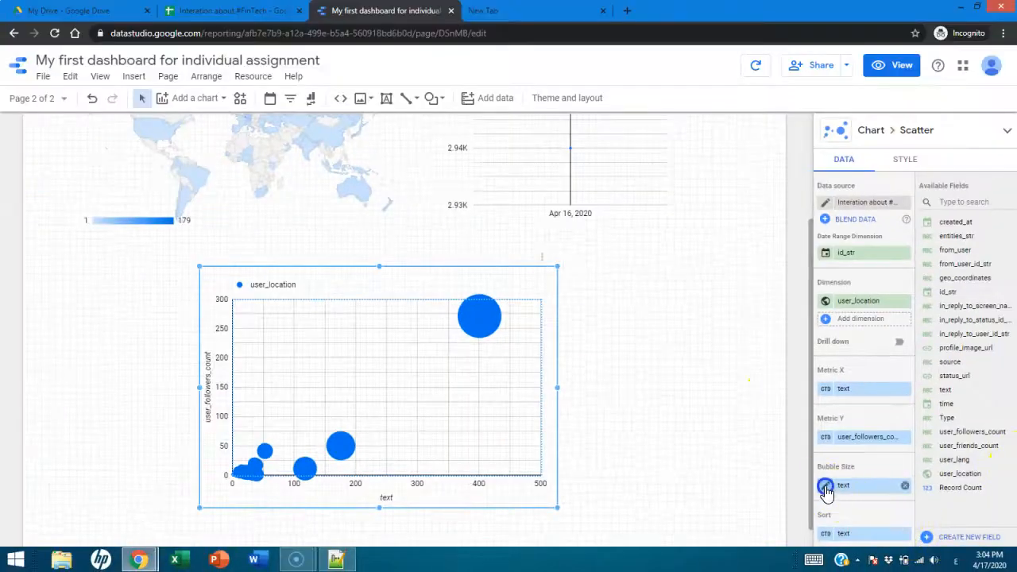
click(826, 486)
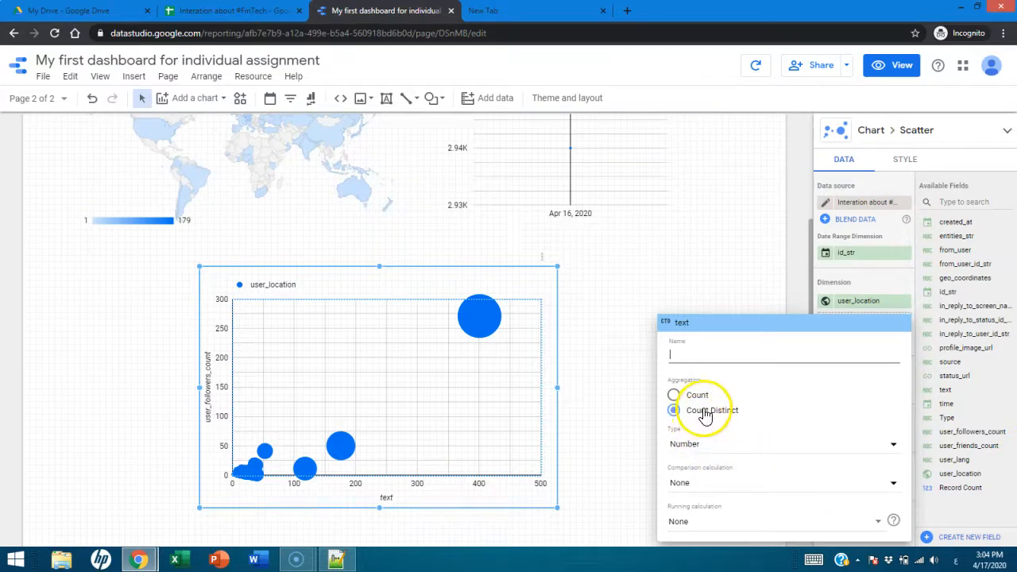
click(677, 394)
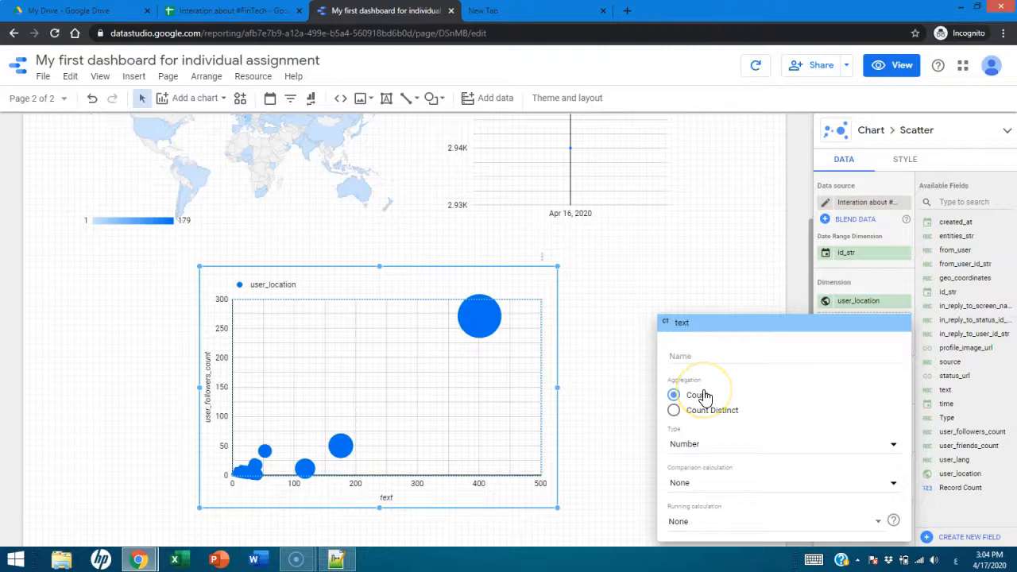
click(598, 481)
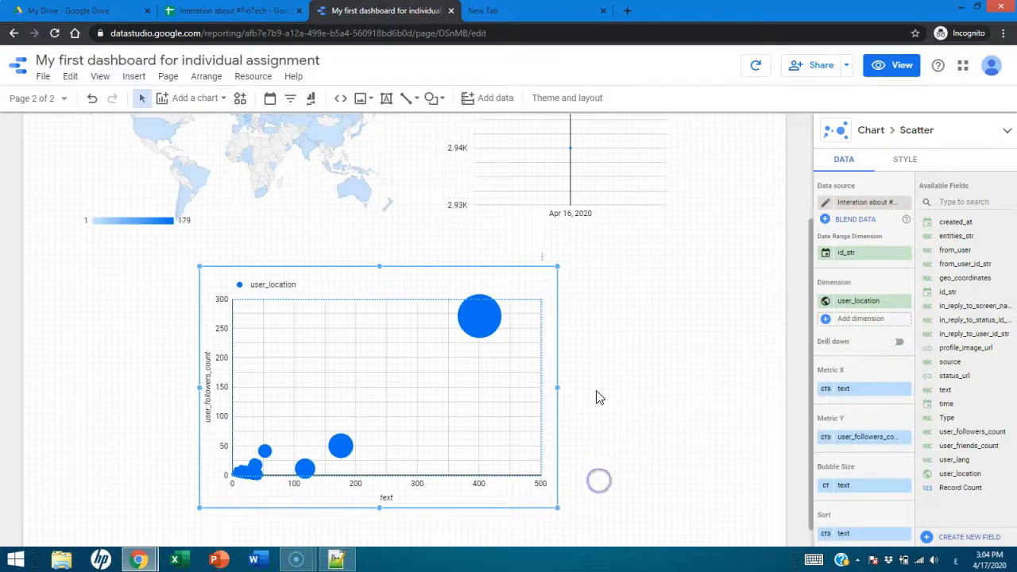
click(663, 296)
- Look over the Page 2 charts, view the report's sharing options for adding people and close them without sharing
scroll(664, 287, up, 2)
scroll(665, 286, down, 1)
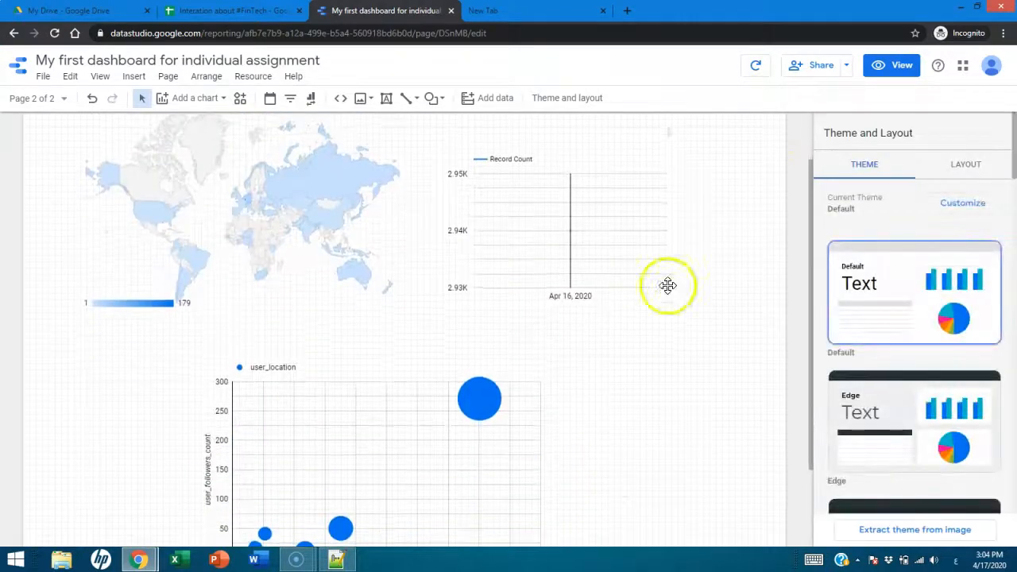
click(806, 69)
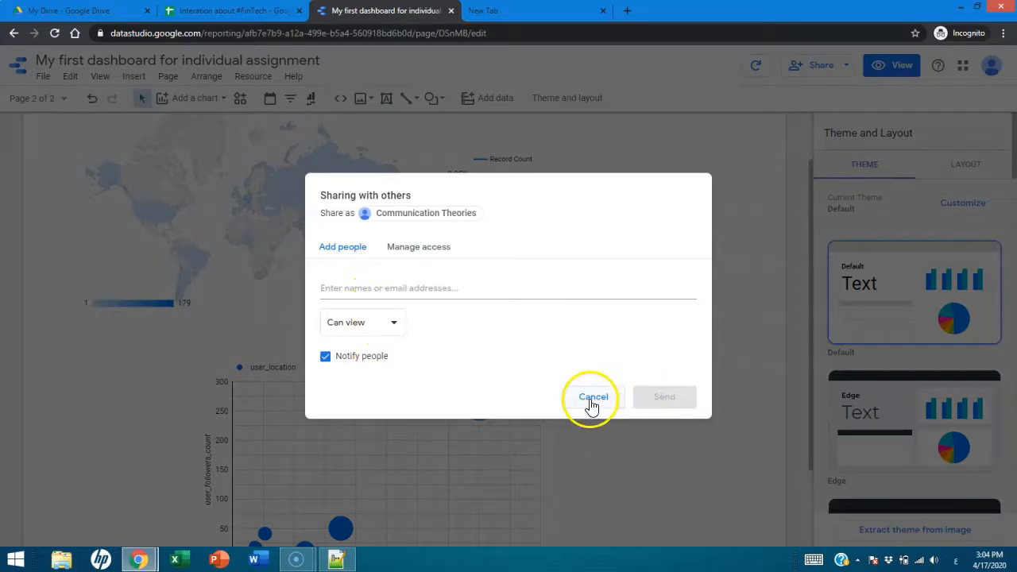
click(592, 397)
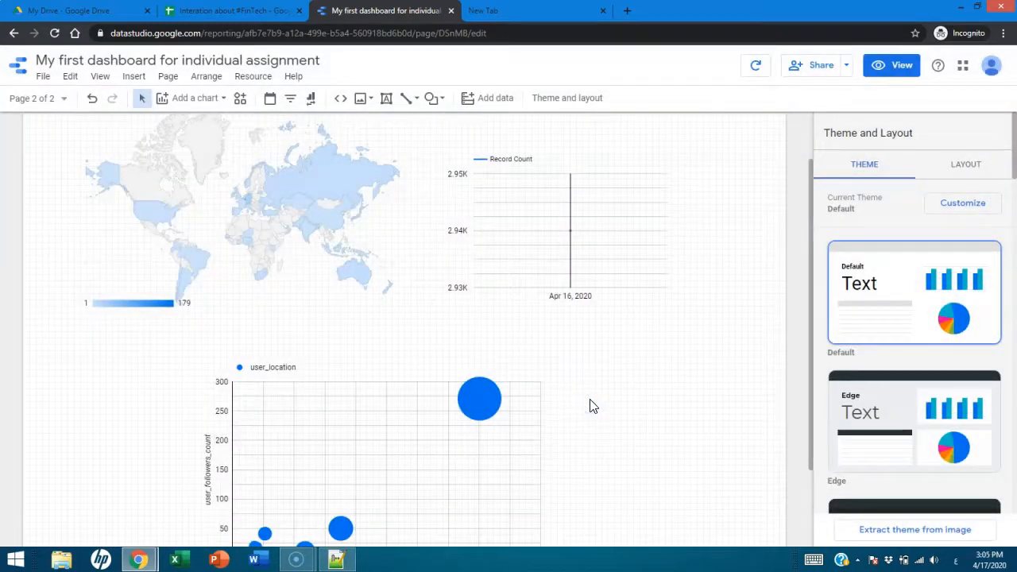